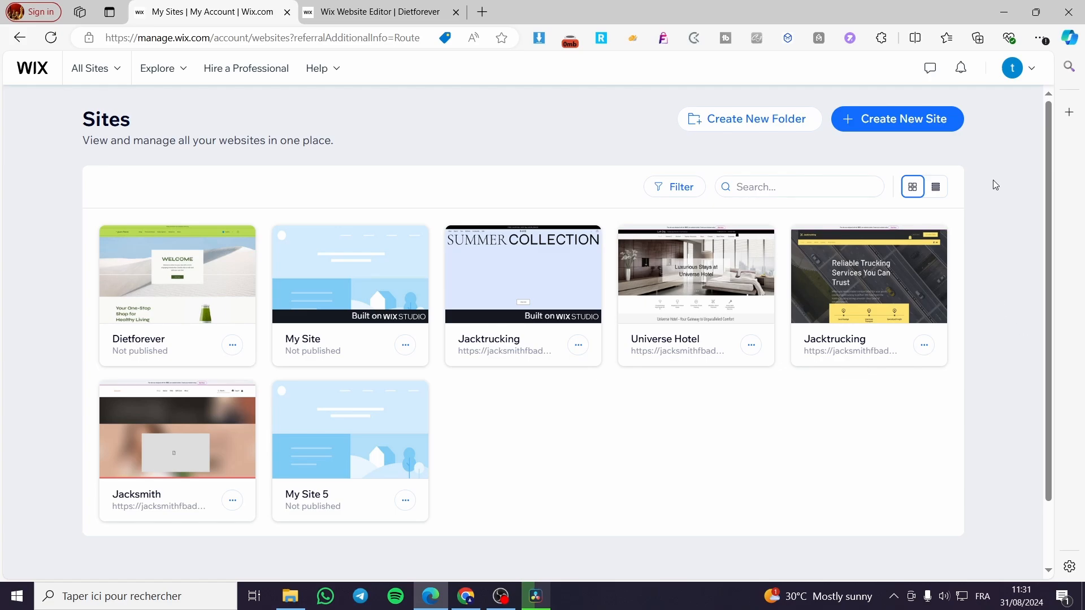
Step: Create a new site on Wix Editor and choose to set it up without the AI chat
mouse_move(877, 320)
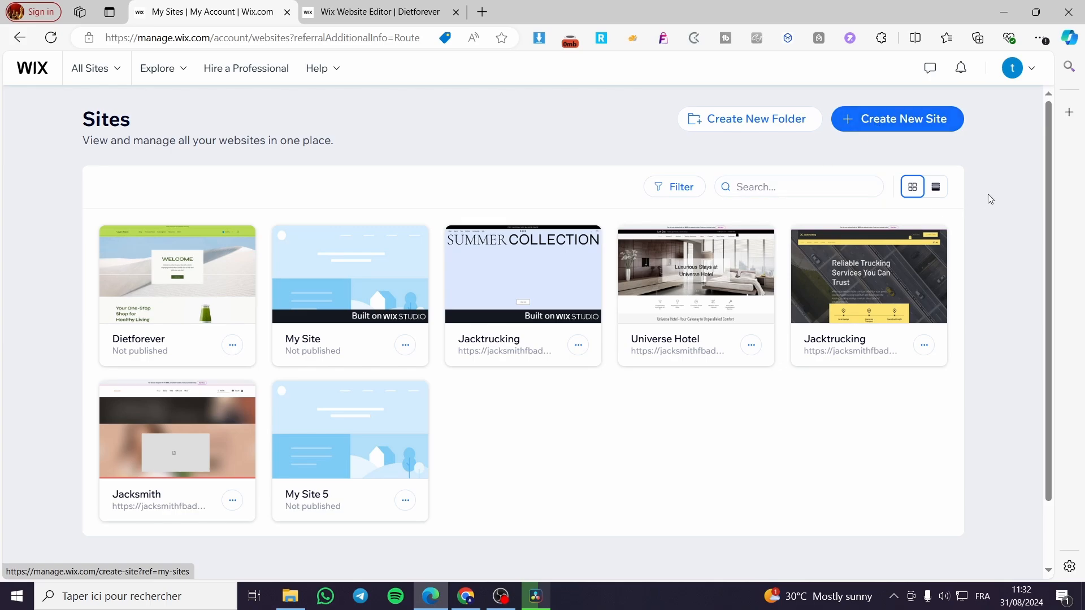
left_click(880, 129)
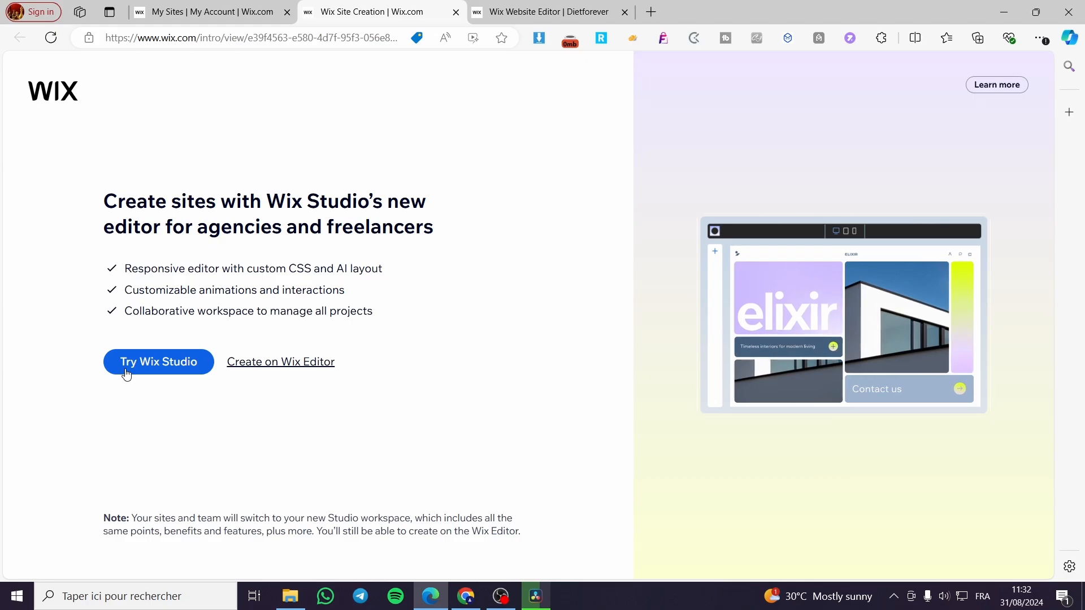
left_click(305, 368)
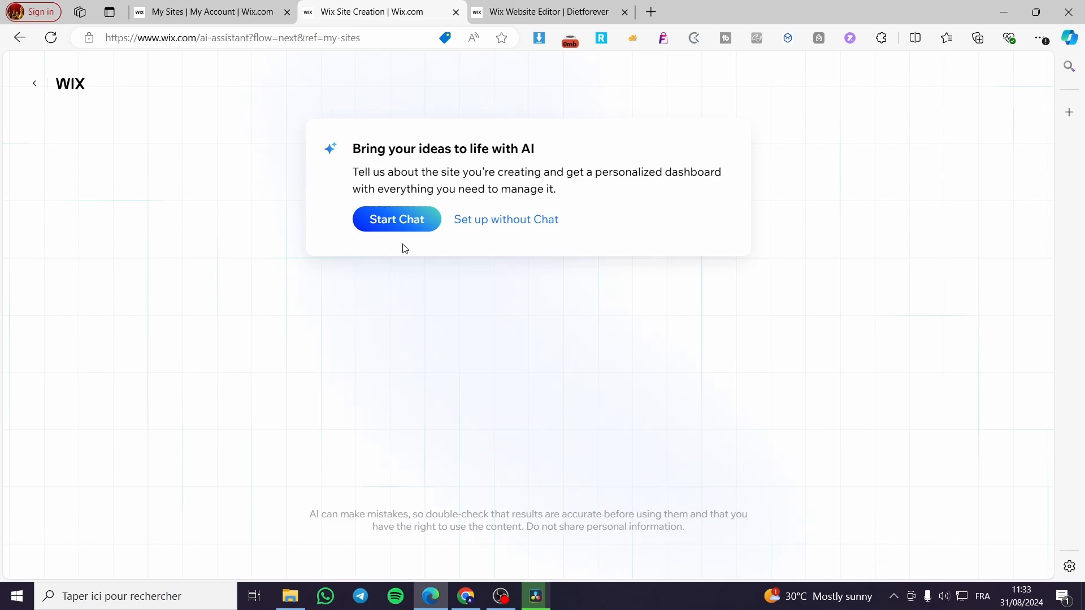
left_click(495, 223)
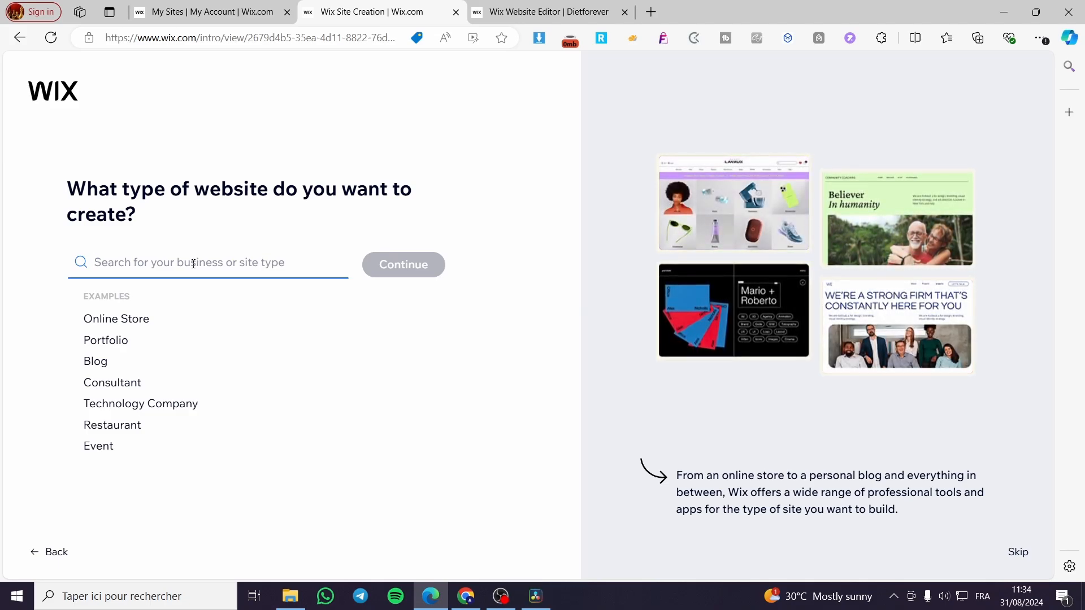
type("artist")
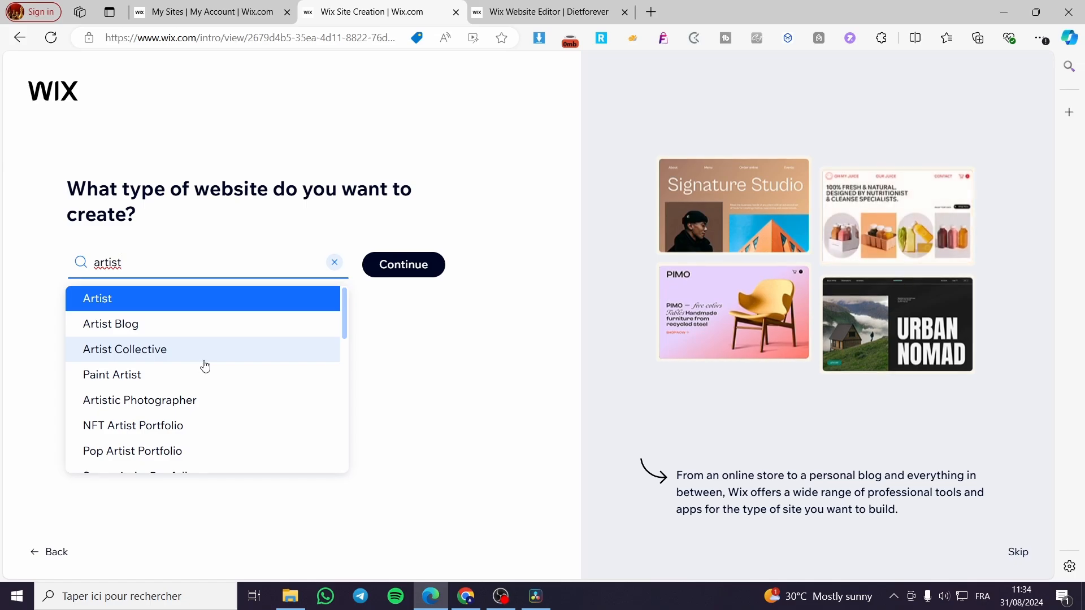
left_click_drag(141, 258, 3, 259)
key("BackSpace")
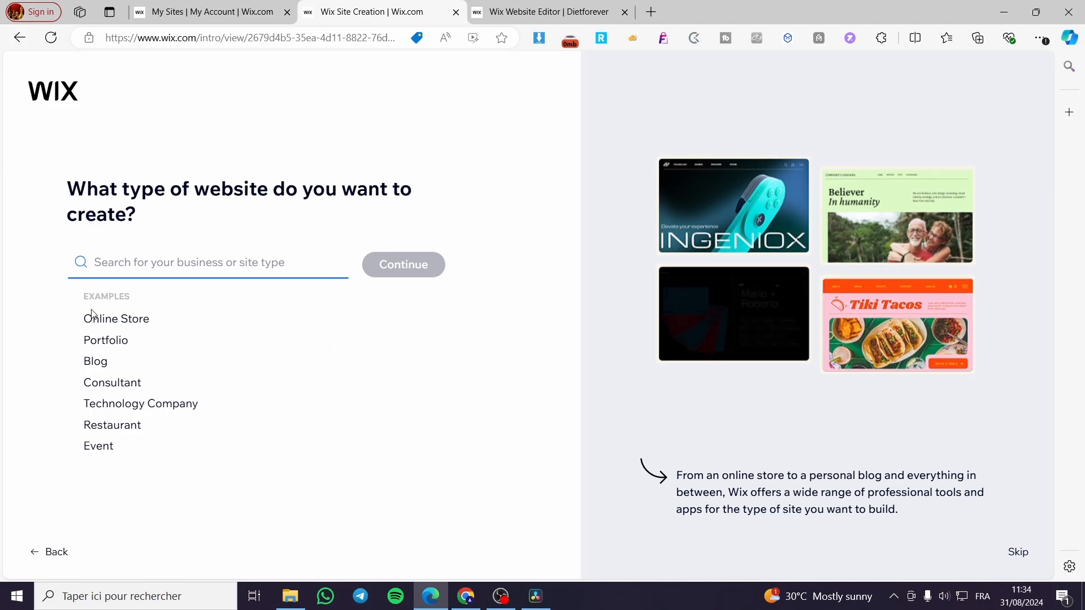
Step: Choose the Blog example as the website type and browse the suggested blog types
left_click(101, 364)
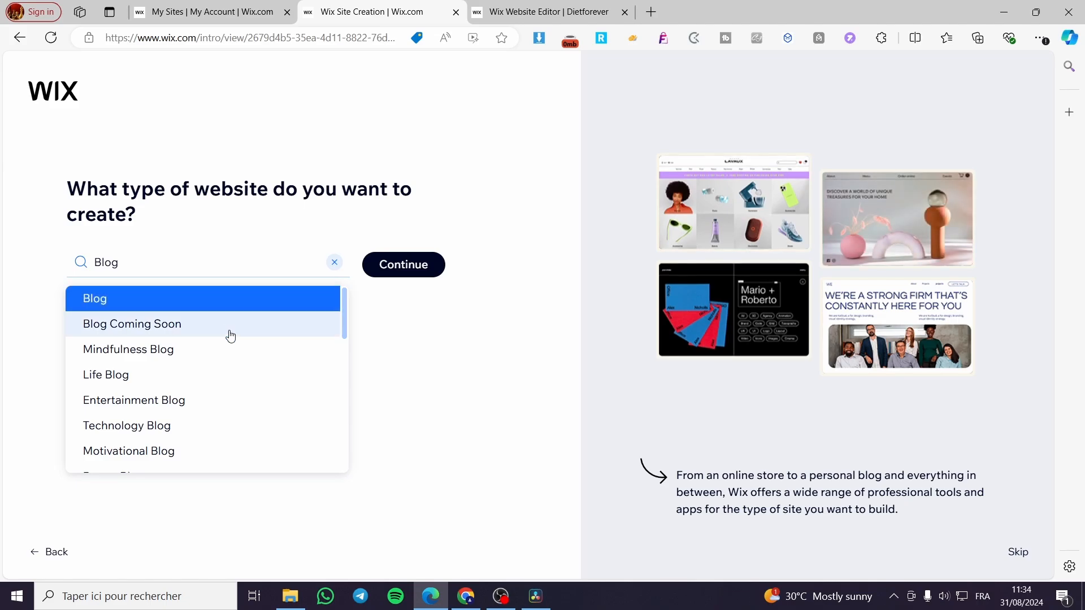
scroll(230, 337, "down", 4)
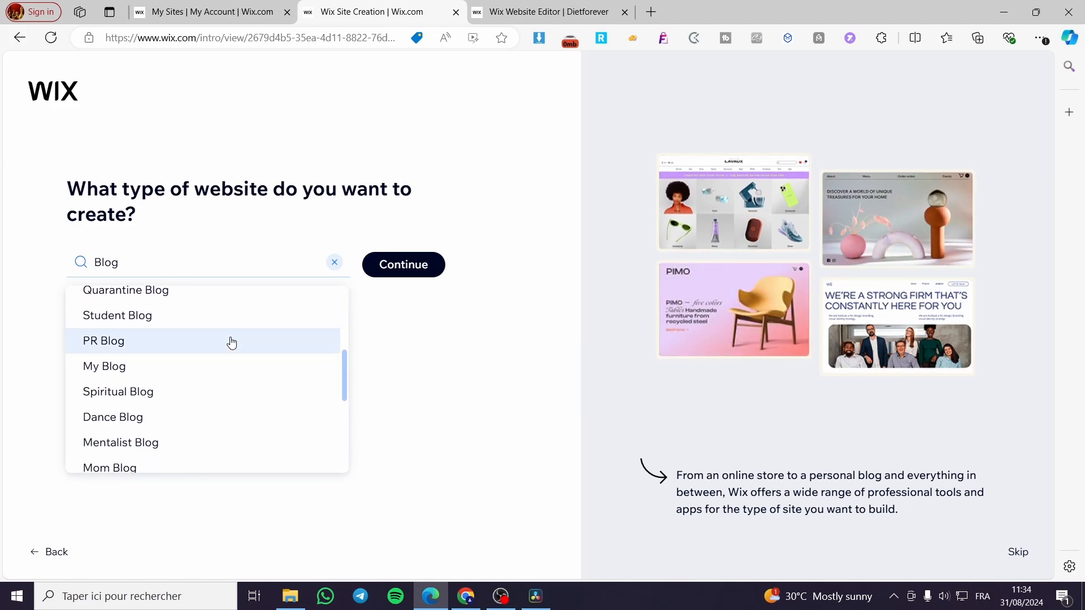
scroll(232, 343, "down", 5)
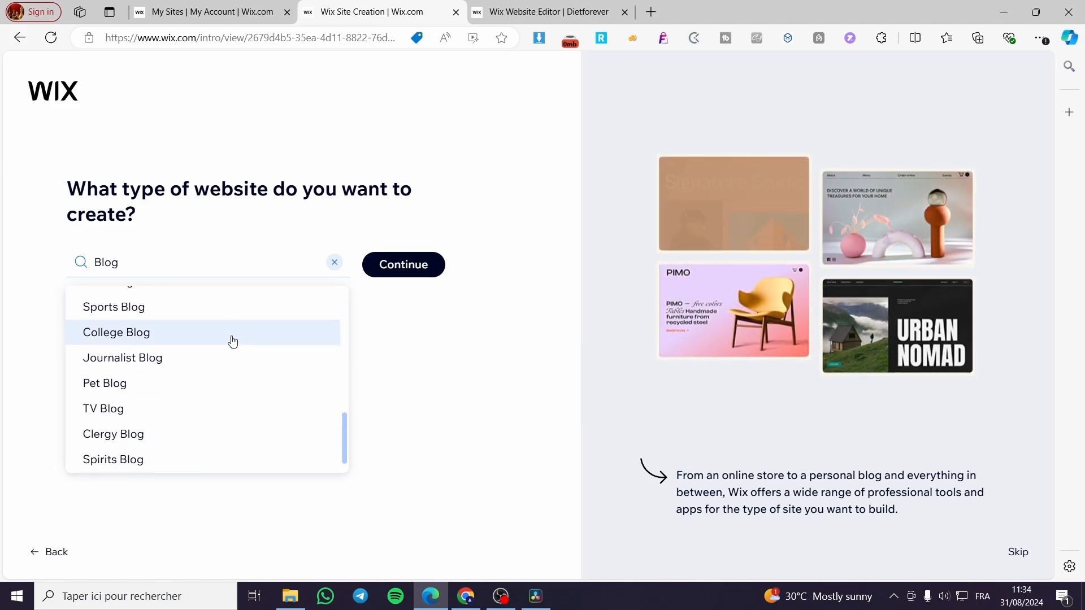
scroll(231, 342, "up", 2)
scroll(232, 342, "down", 1)
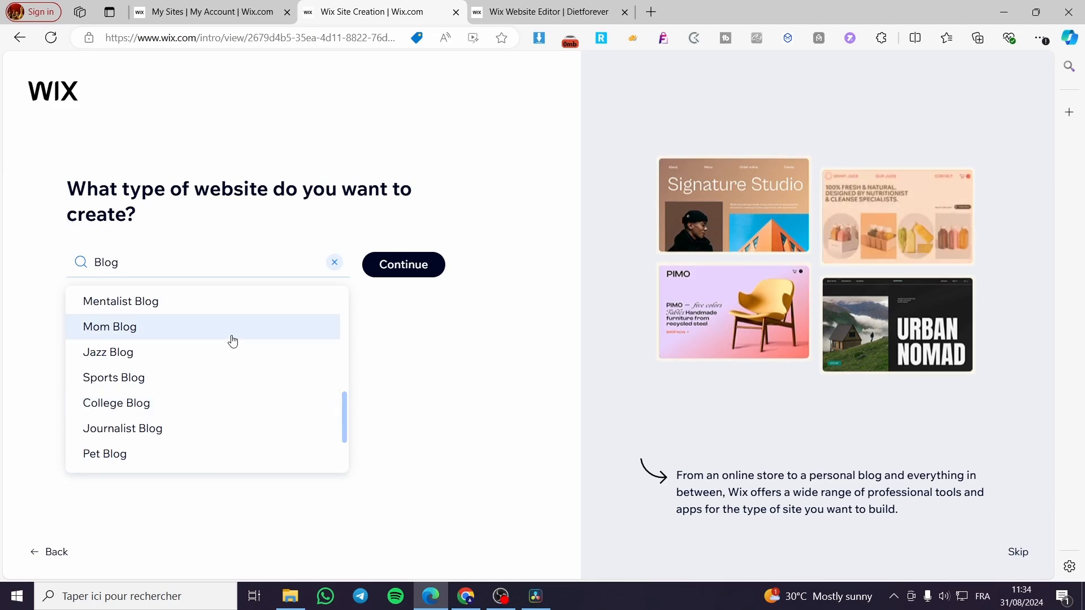
scroll(223, 325, "up", 8)
Step: Set the website type to Tech Blog, continue, and dismiss the website name setup dialog
left_click_drag(119, 262, 58, 271)
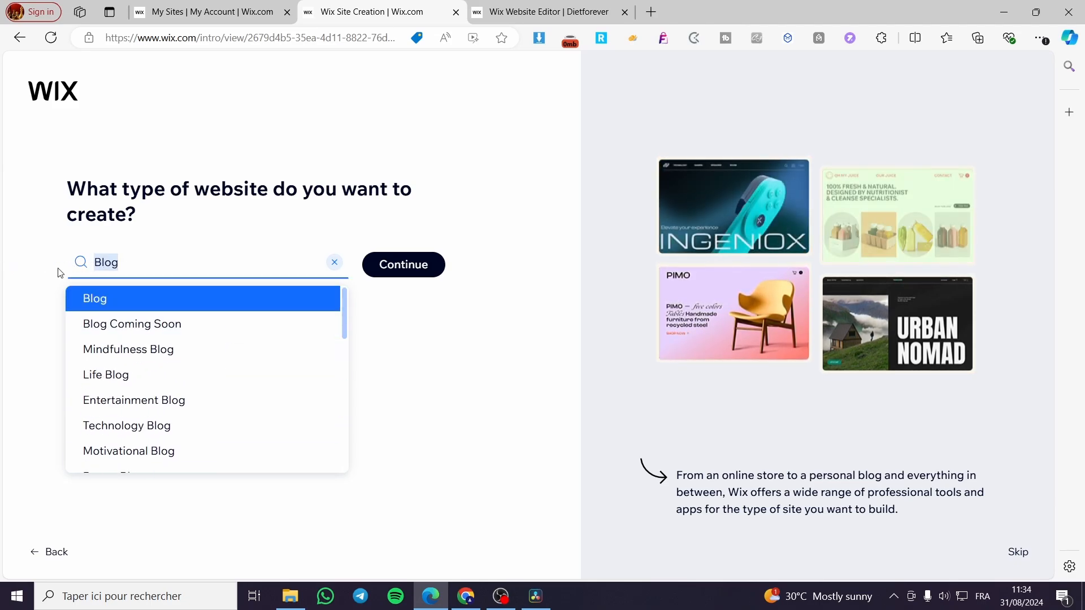
type("tech blog")
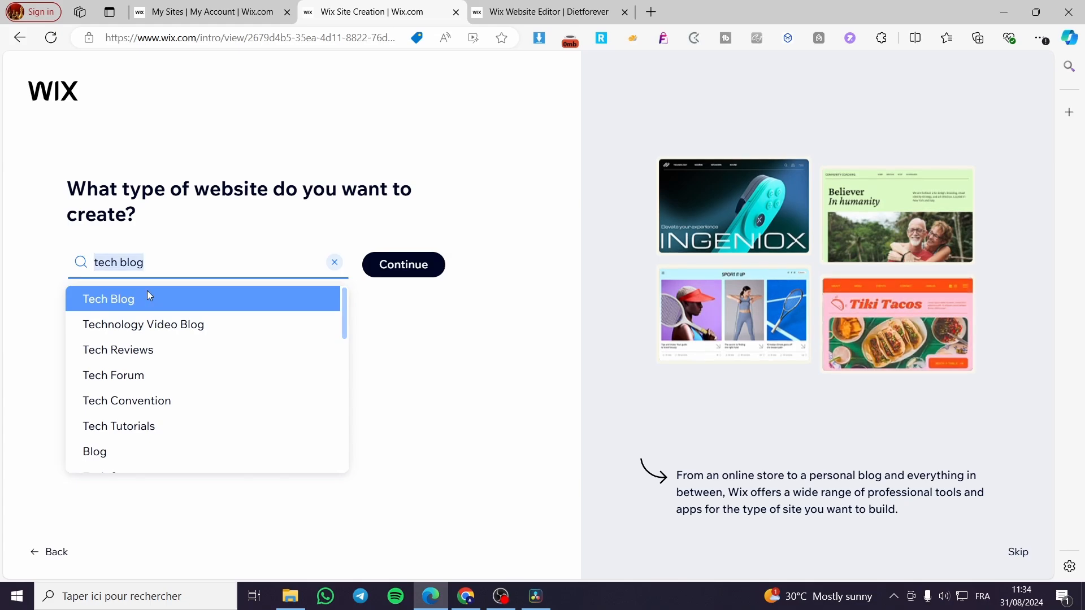
left_click(149, 295)
left_click(411, 274)
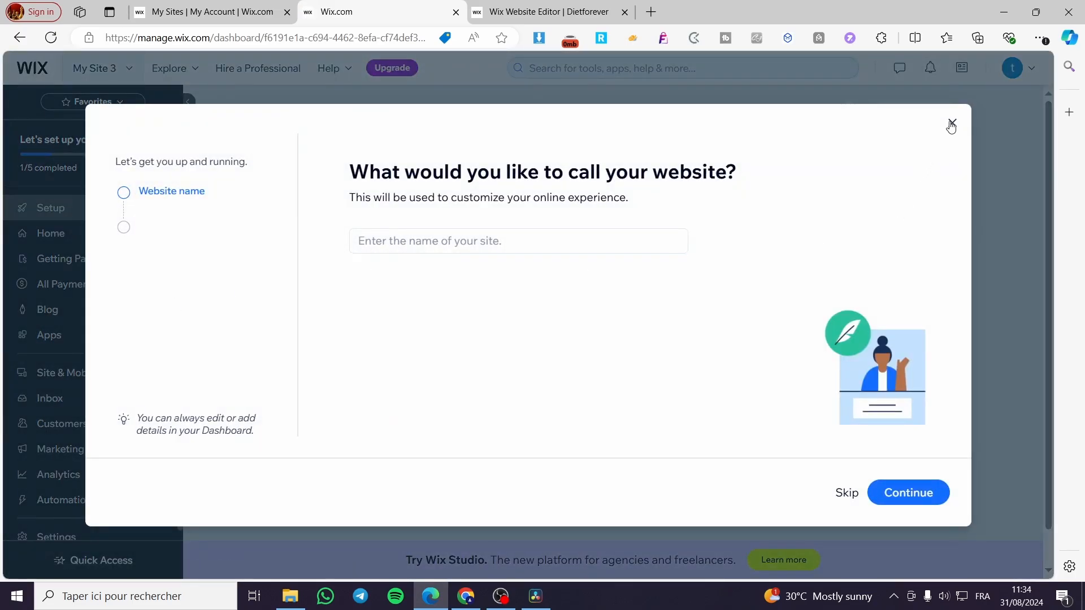
left_click(951, 124)
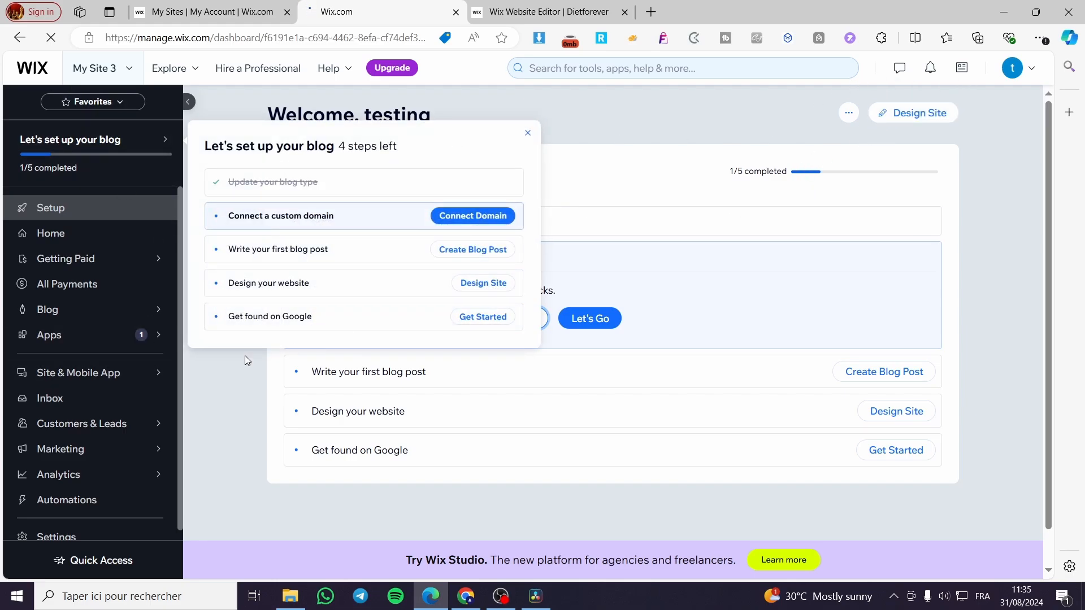
Step: Open the blog overview in the site dashboard and browse through its suggestion cards
scroll(67, 316, "down", 1)
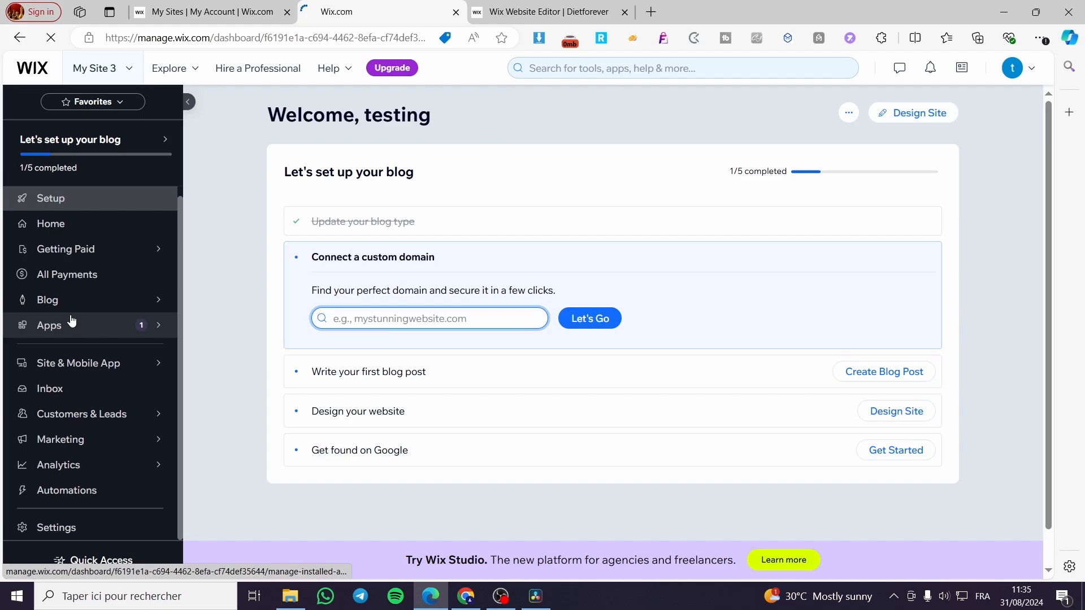
right_click(102, 321)
double_click(216, 240)
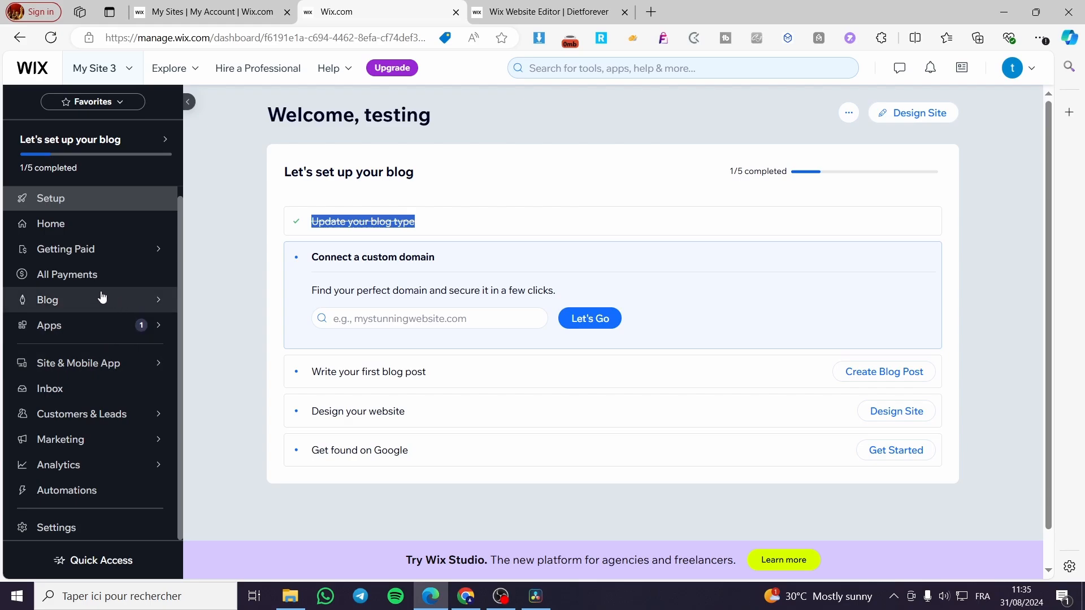
left_click(59, 301)
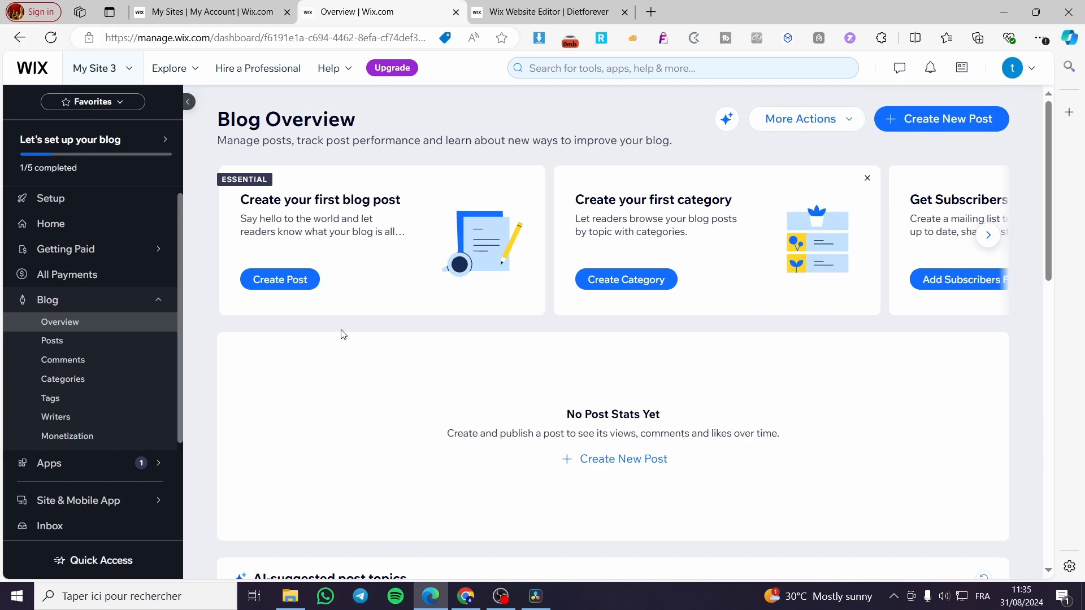
left_click(988, 242)
left_click(988, 236)
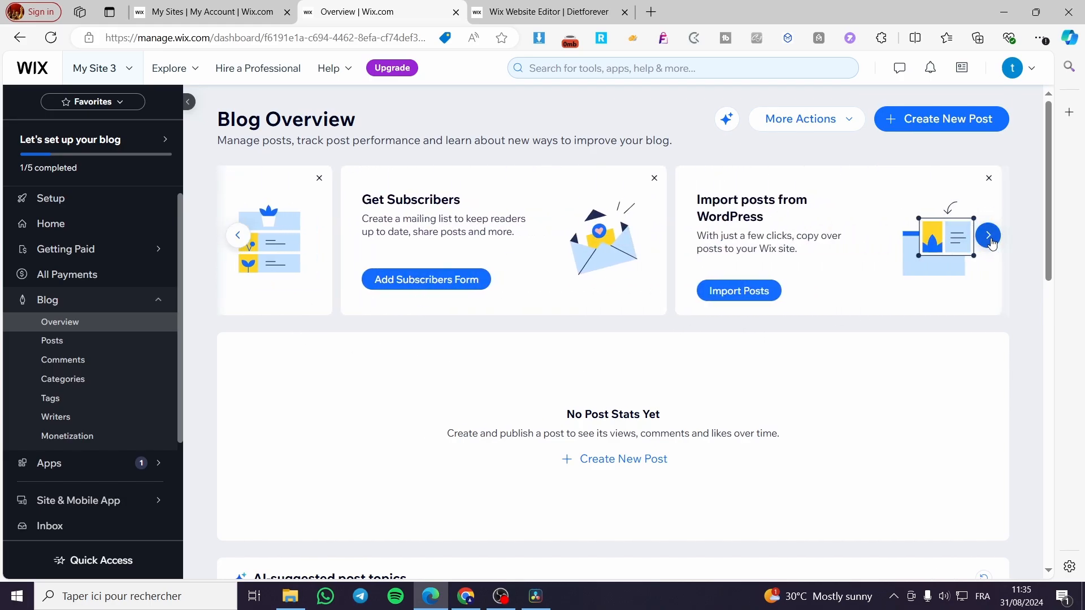
left_click(987, 237)
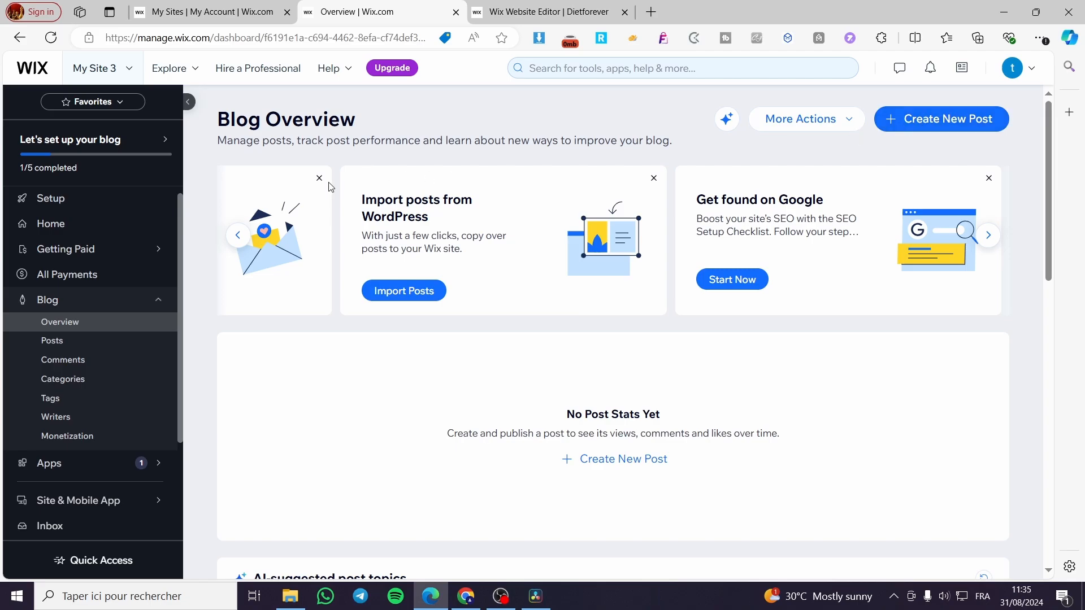
Step: Return to the dashboard home and start designing the site by picking a template
left_click(57, 225)
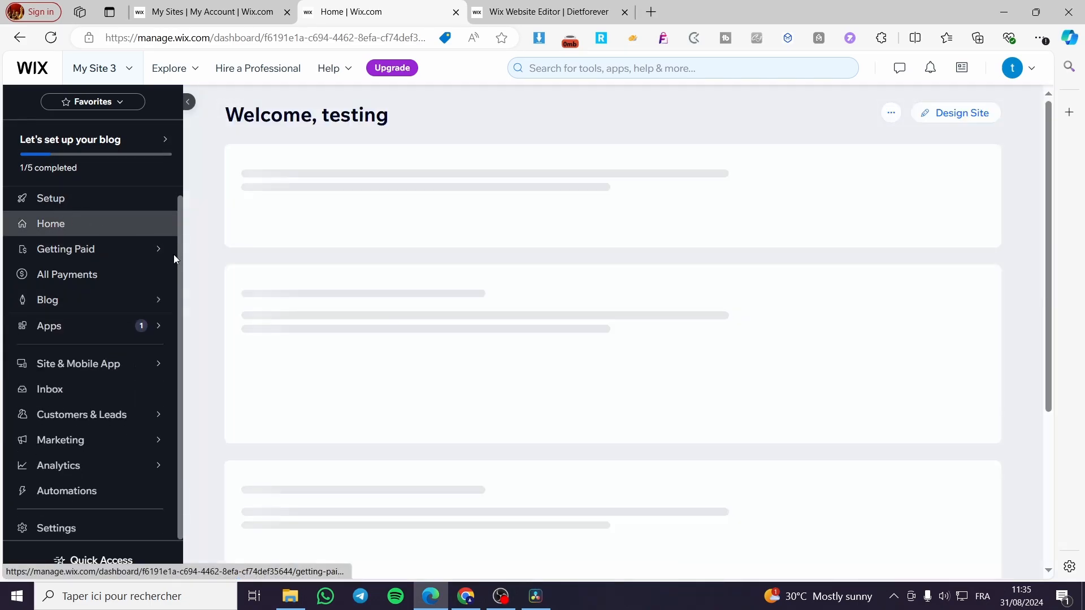
mouse_move(174, 256)
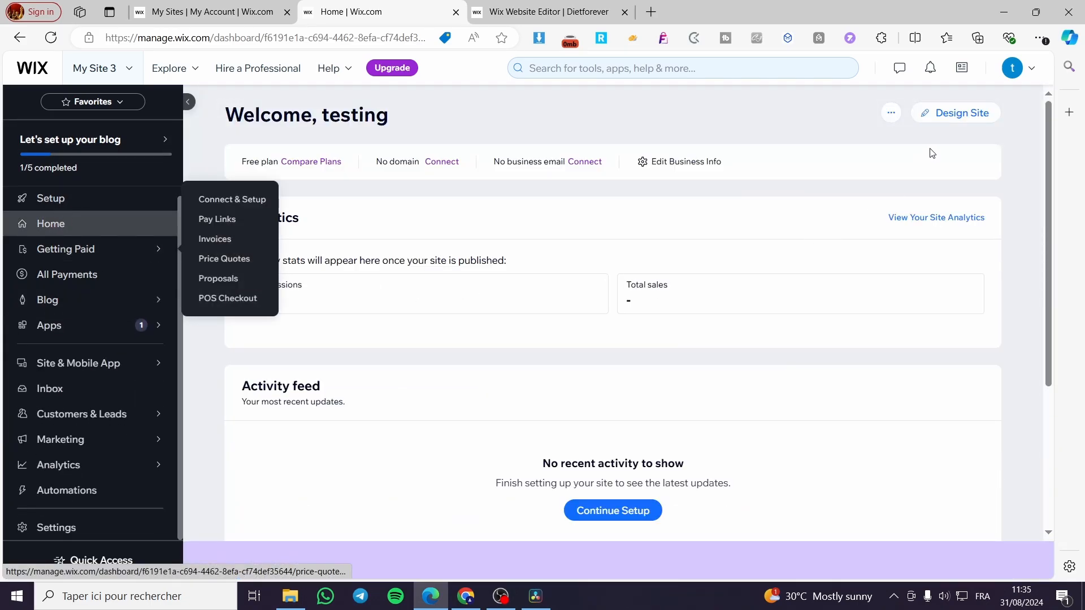
left_click(956, 119)
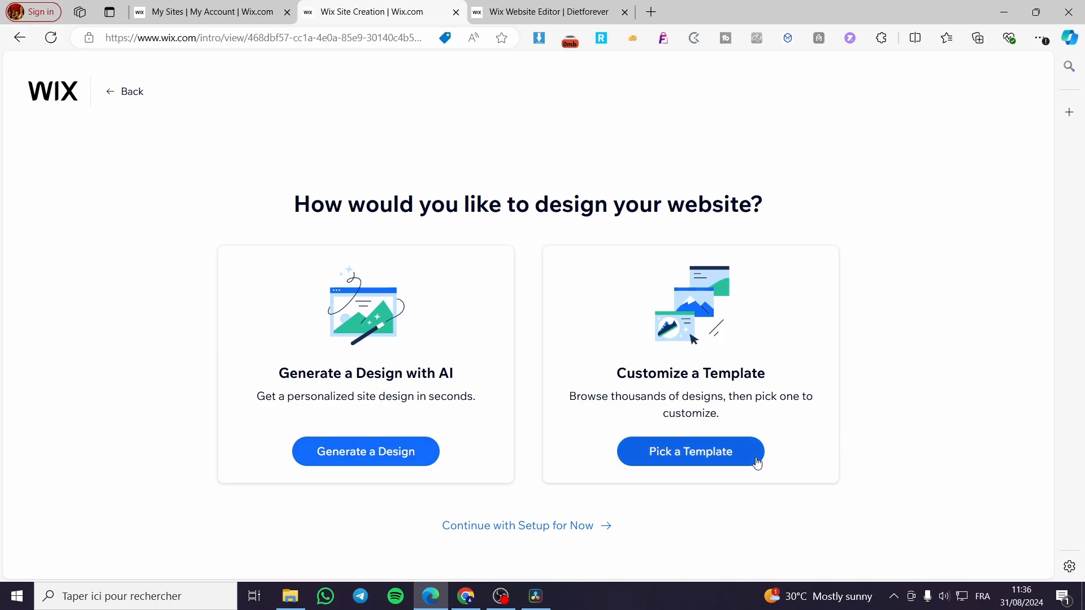
left_click(680, 453)
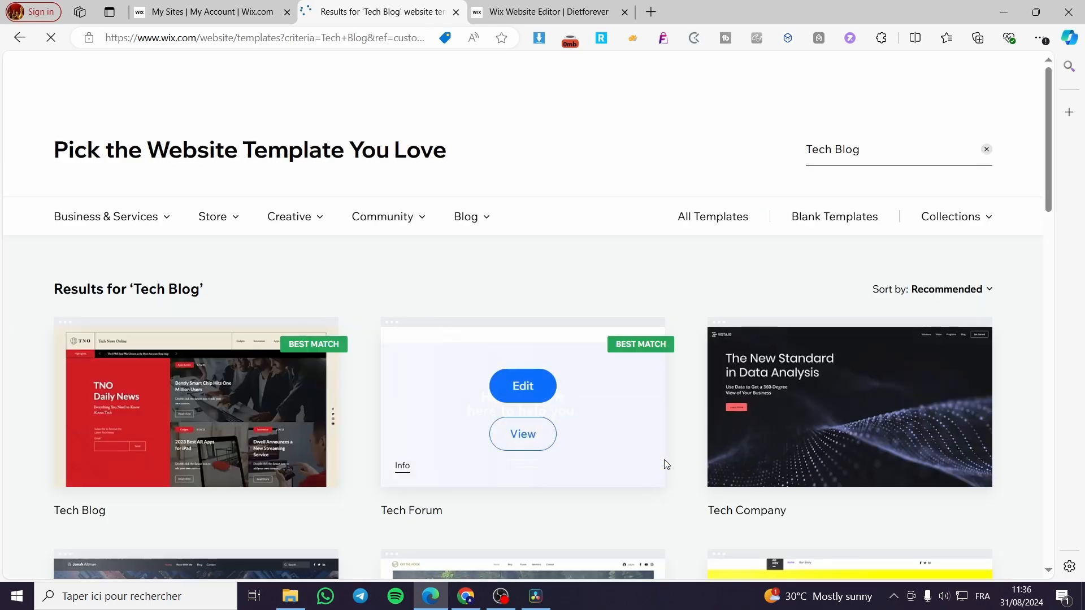
Step: Review the template categories, including Store, Community and Blog
mouse_move(938, 439)
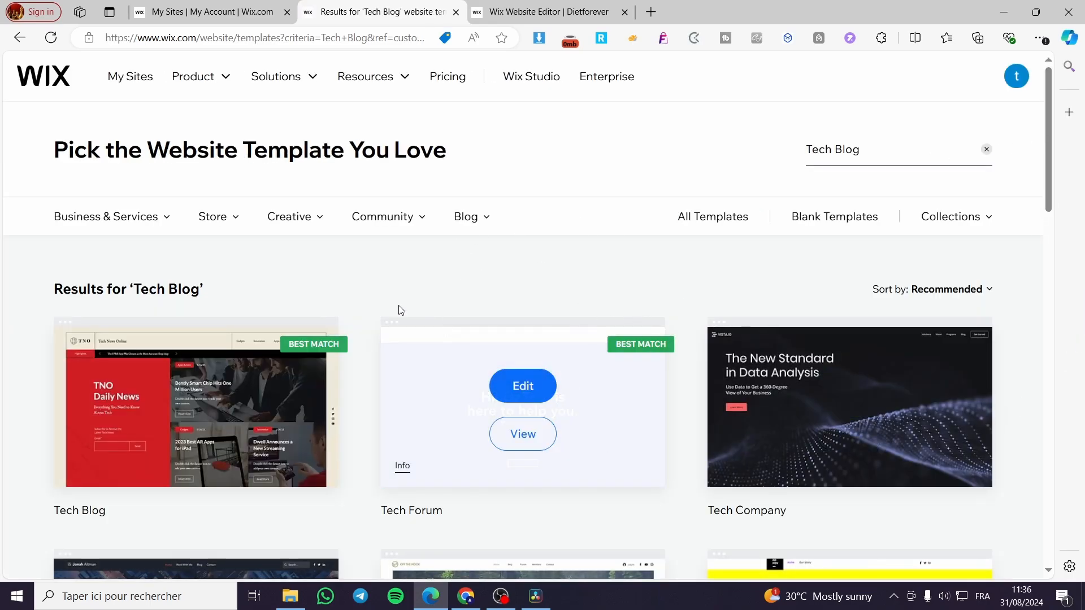
left_click(390, 218)
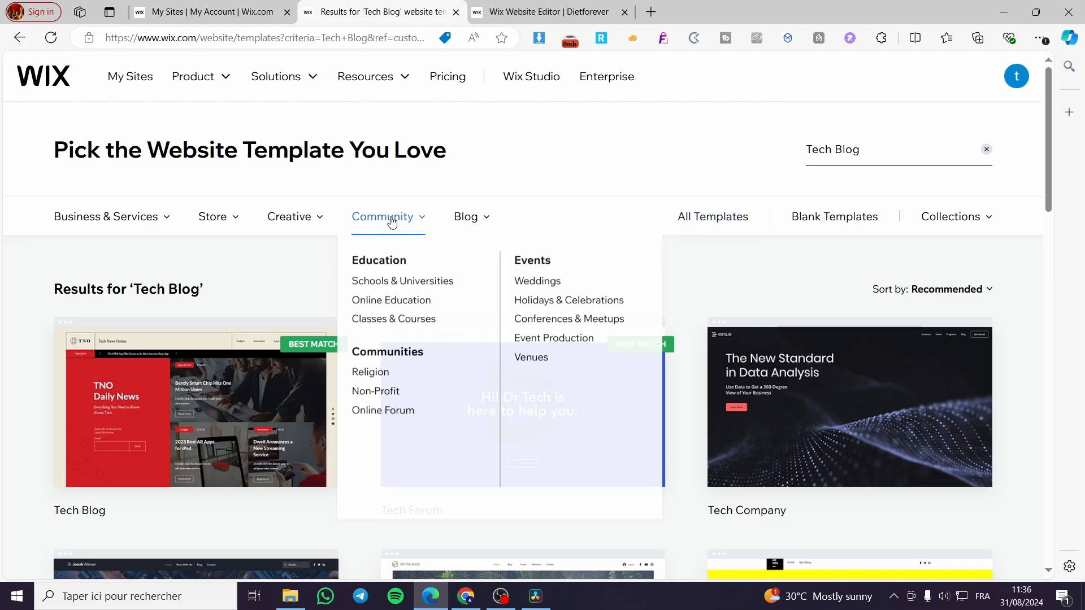
mouse_move(59, 215)
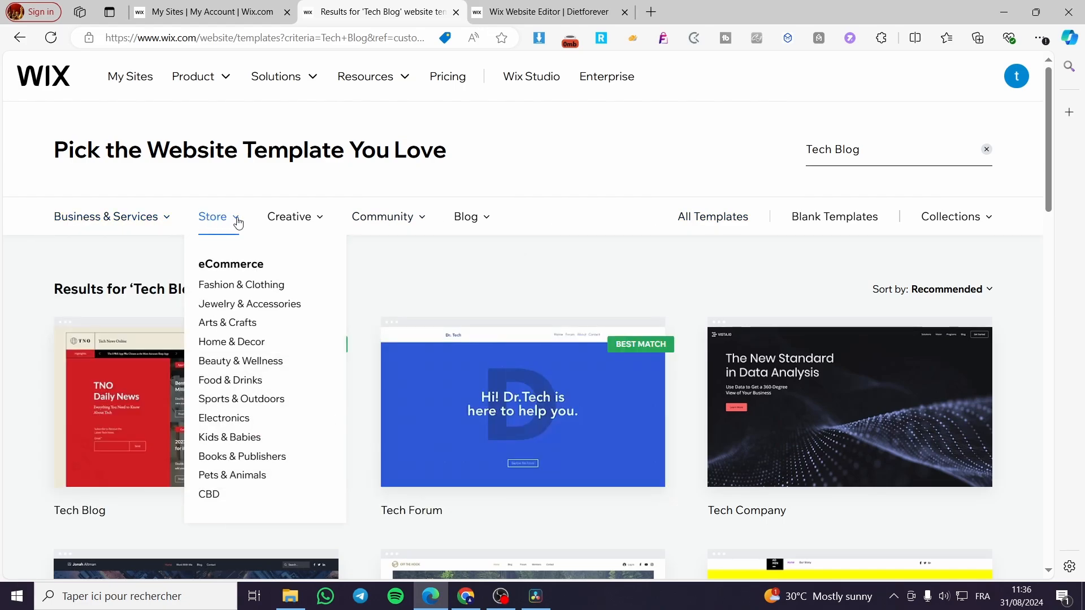
mouse_move(293, 225)
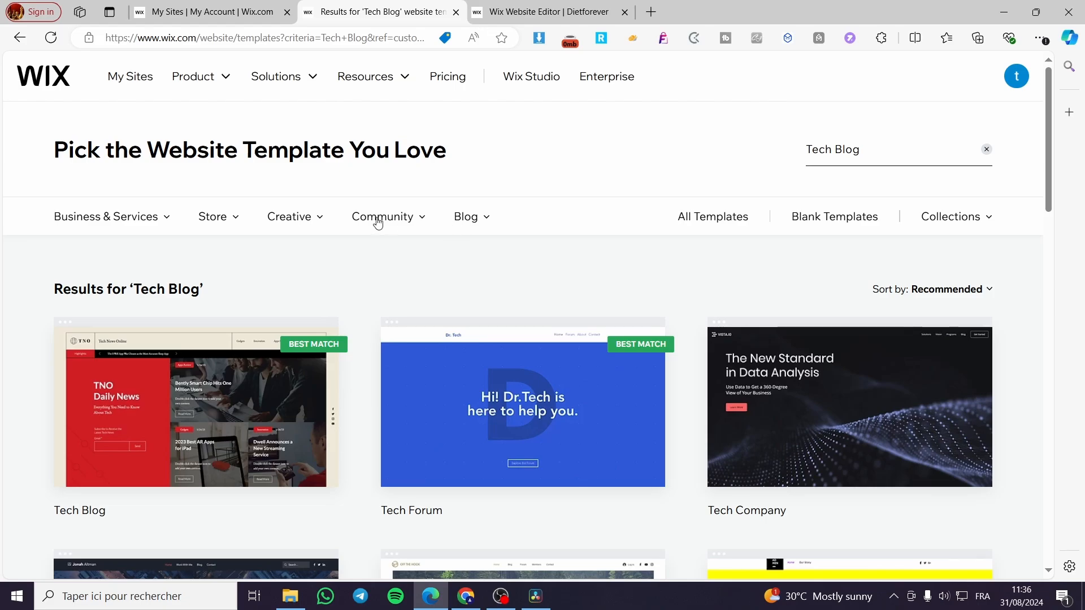
mouse_move(121, 225)
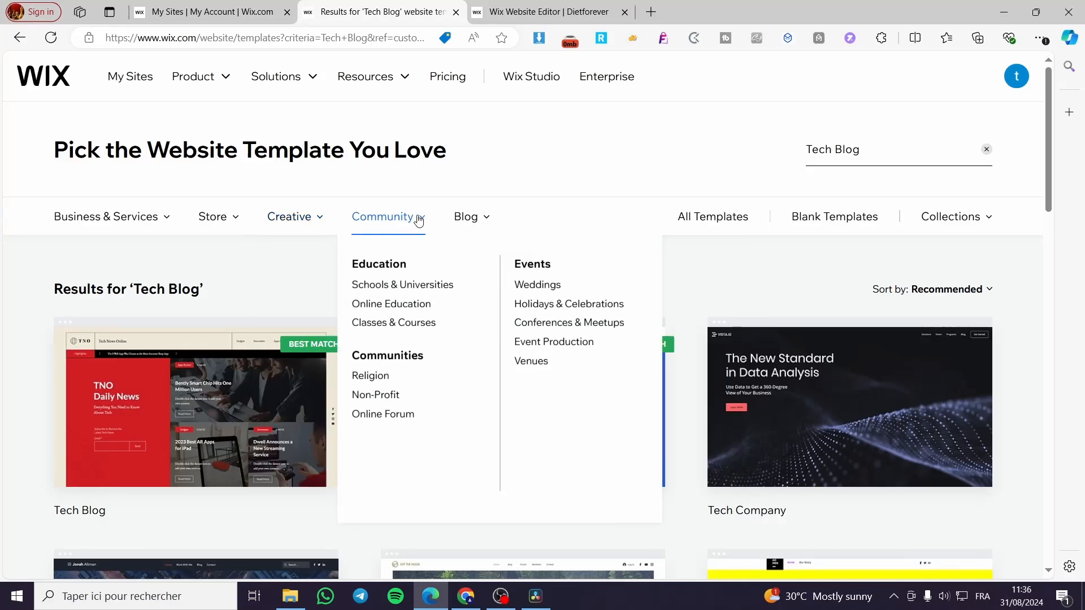
mouse_move(470, 218)
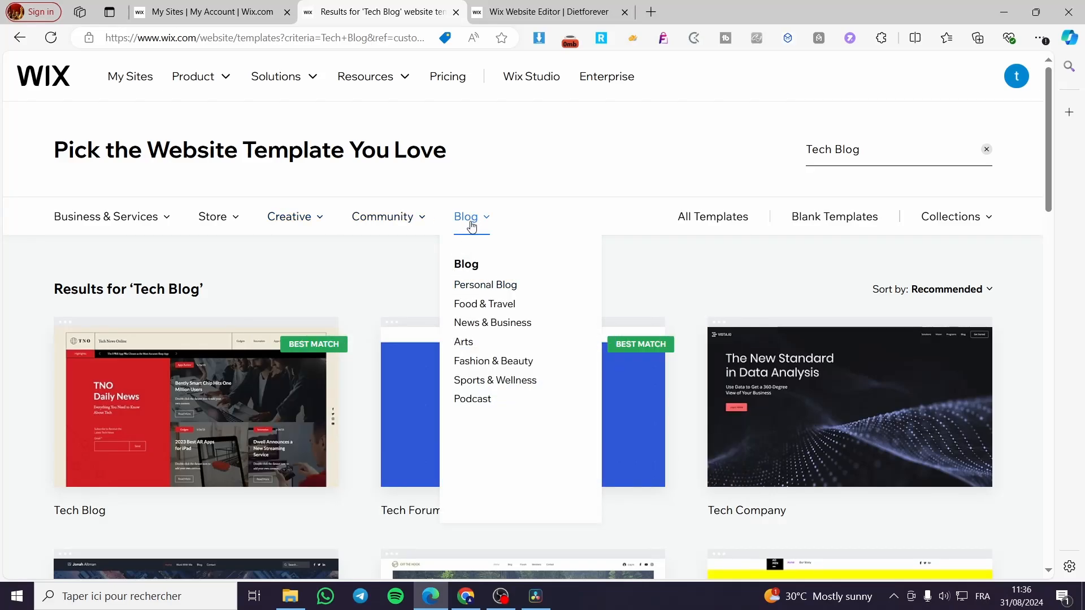
Step: Look through the first page of website templates offered for Tech Blog
scroll(550, 421, "down", 10)
scroll(549, 421, "down", 5)
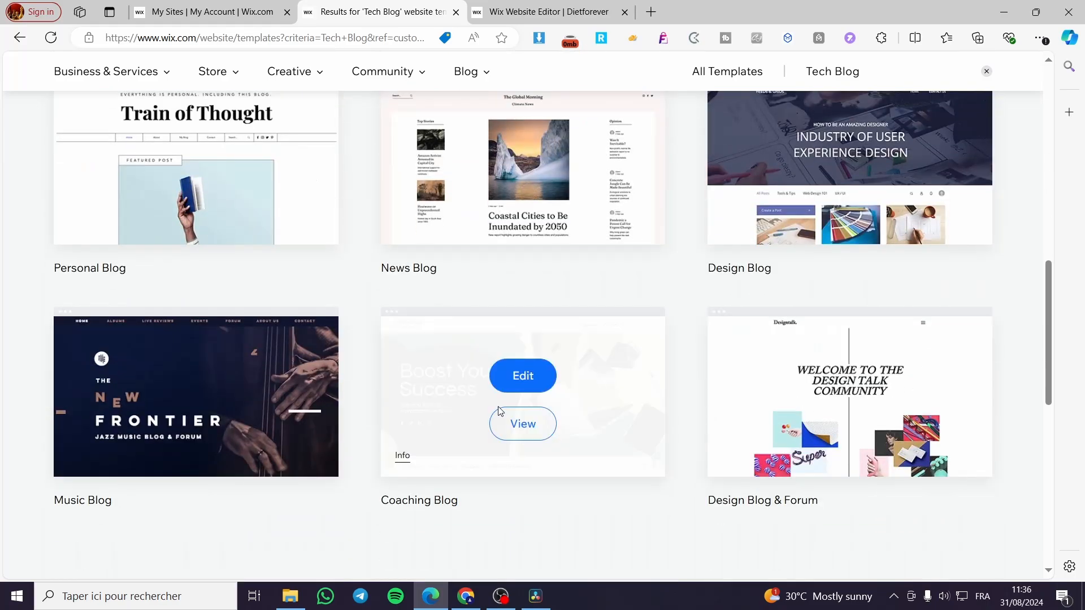
scroll(464, 421, "up", 10)
scroll(426, 410, "up", 3)
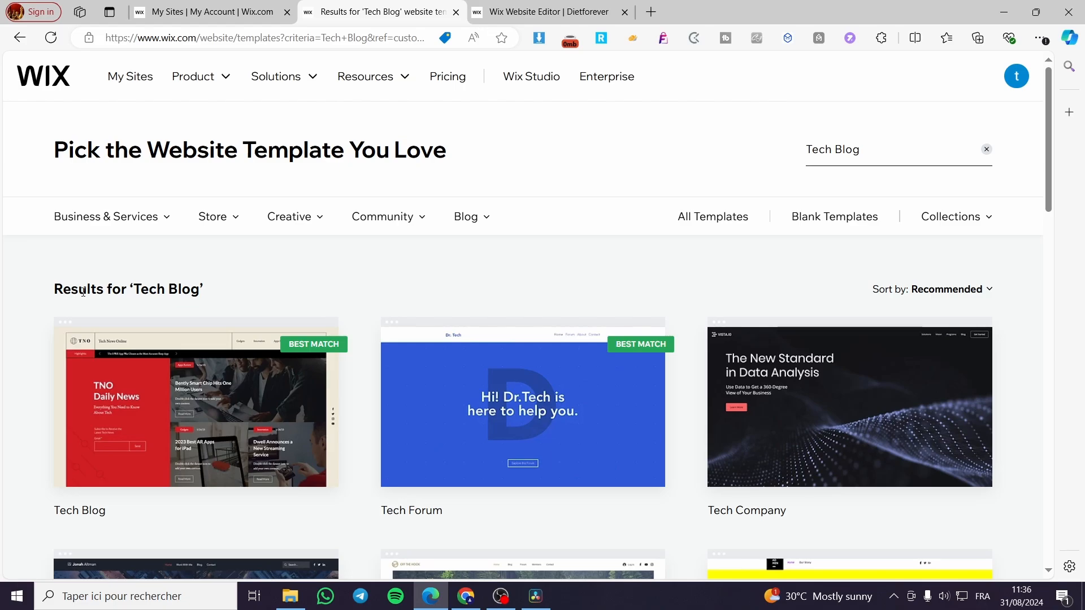
left_click_drag(137, 291, 336, 292)
left_click(355, 290)
mouse_move(206, 323)
left_click_drag(200, 289, 133, 289)
left_click(235, 293)
scroll(238, 294, "down", 1)
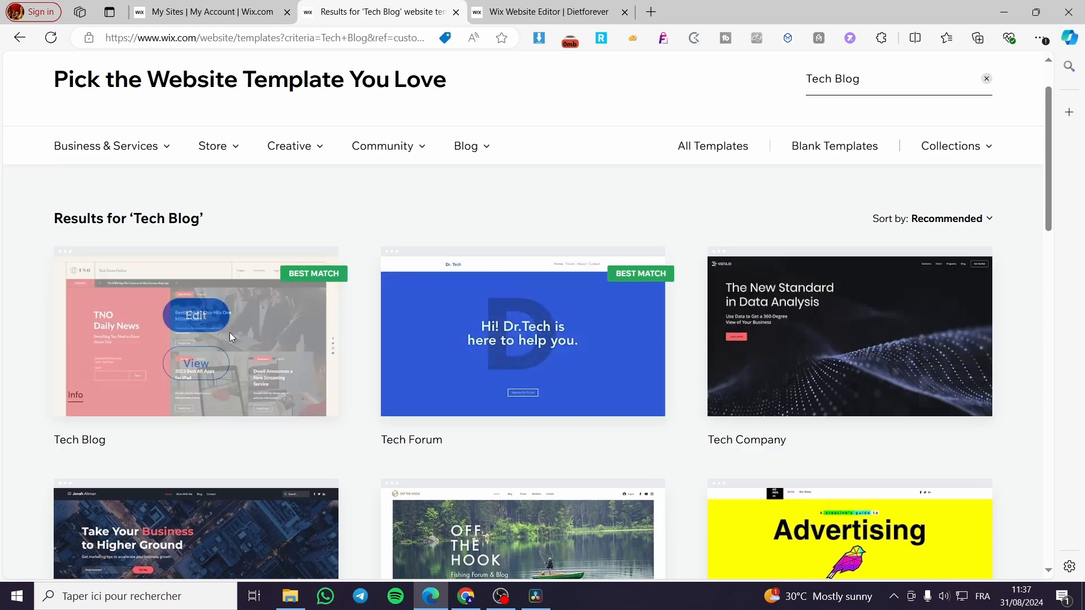
mouse_move(158, 315)
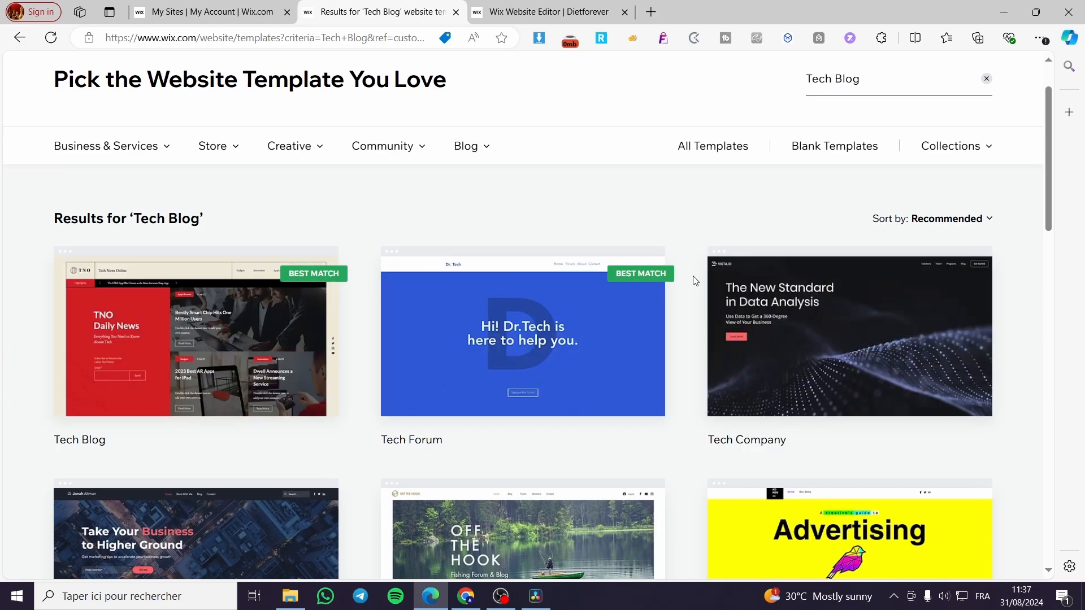
scroll(1047, 331, "down", 5)
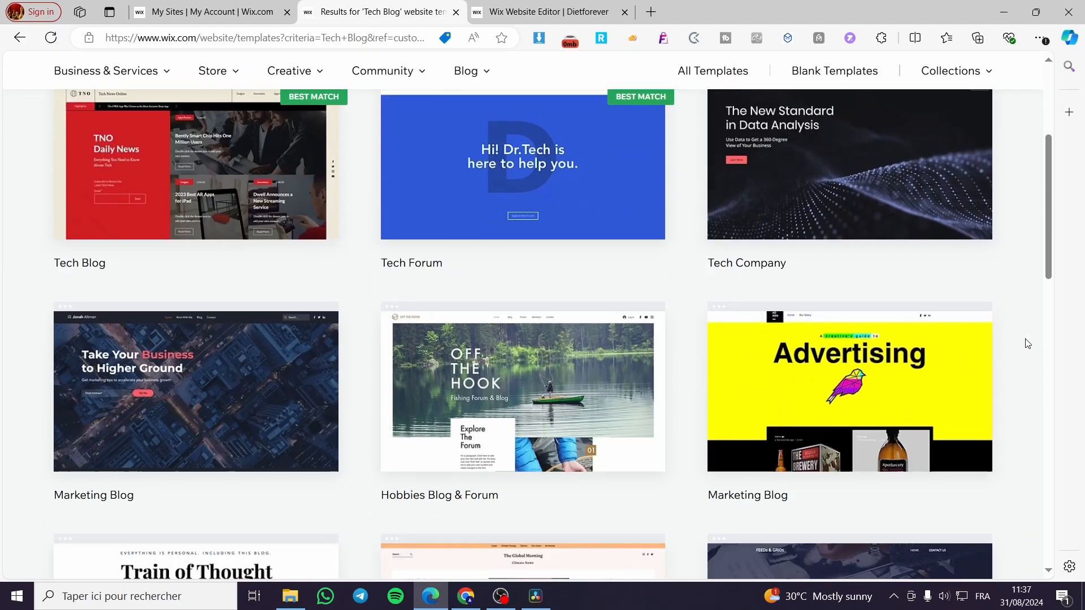
scroll(1047, 331, "down", 5)
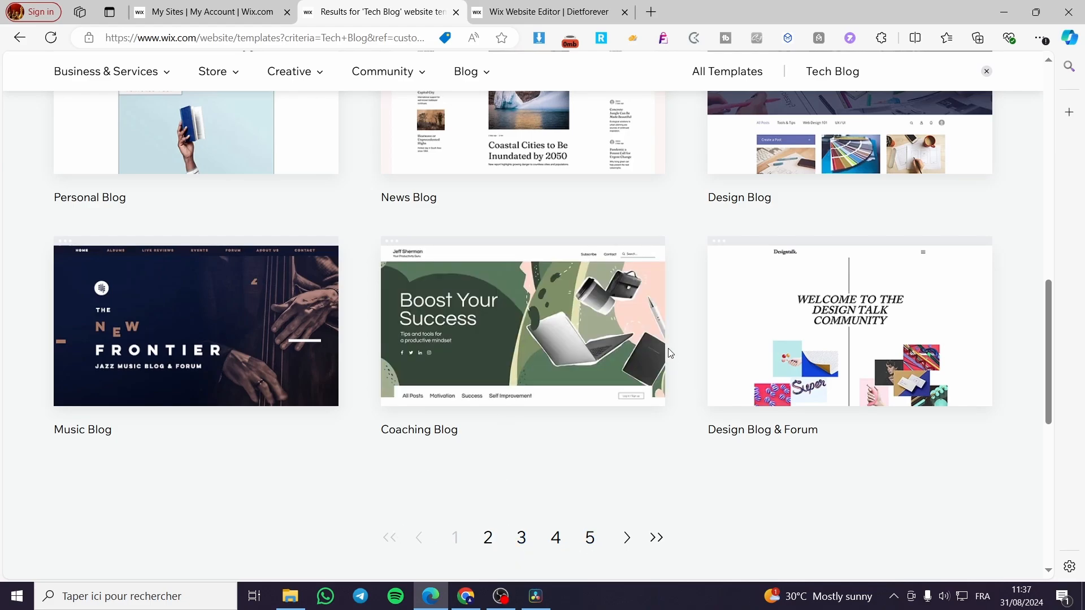
Step: Choose the Coaching Blog template and open it for editing
mouse_move(622, 319)
left_click(527, 311)
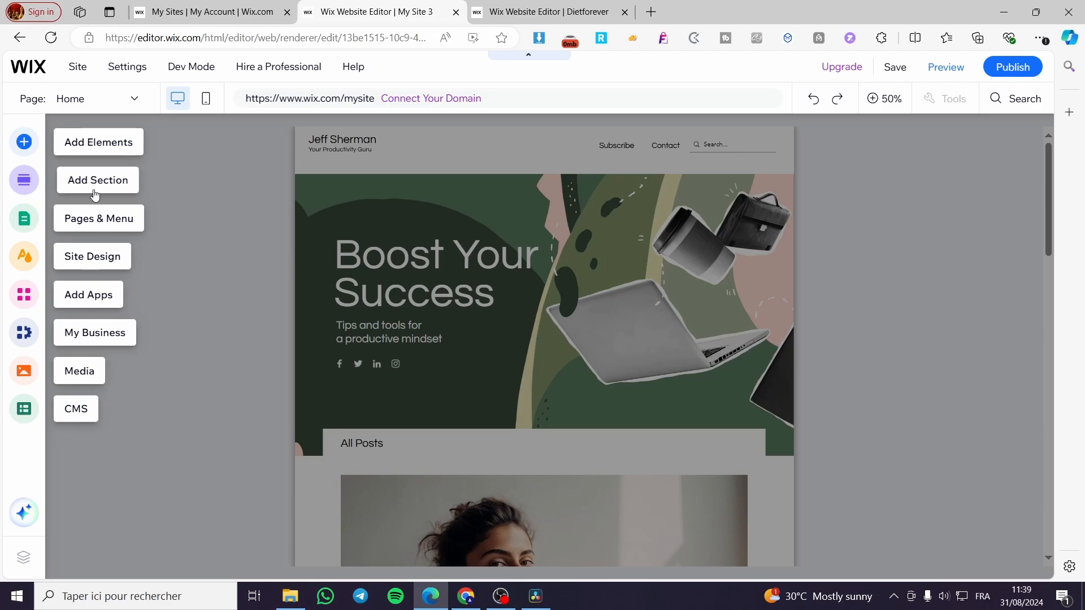
Step: Examine the kinds of elements that can be added to the page, including text, images, buttons, inputs and embed code
left_click(94, 143)
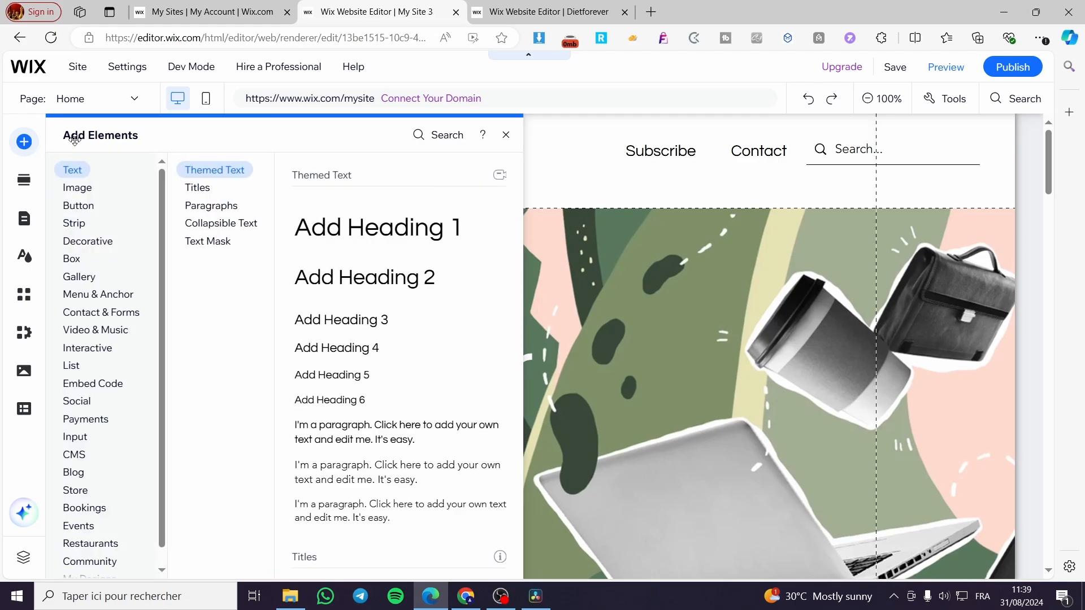
left_click(23, 144)
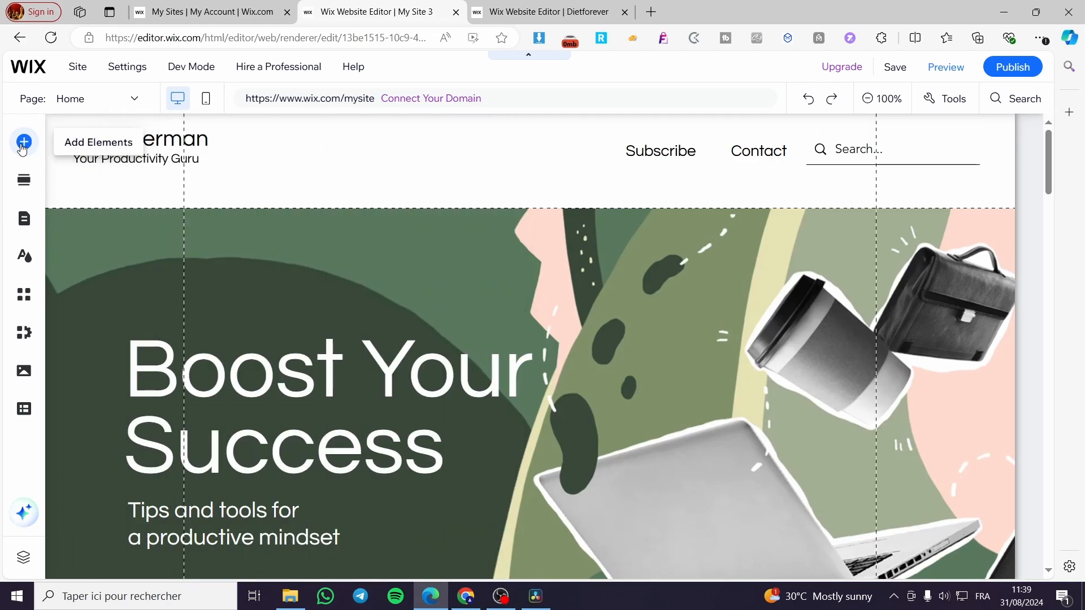
left_click(23, 142)
left_click(200, 223)
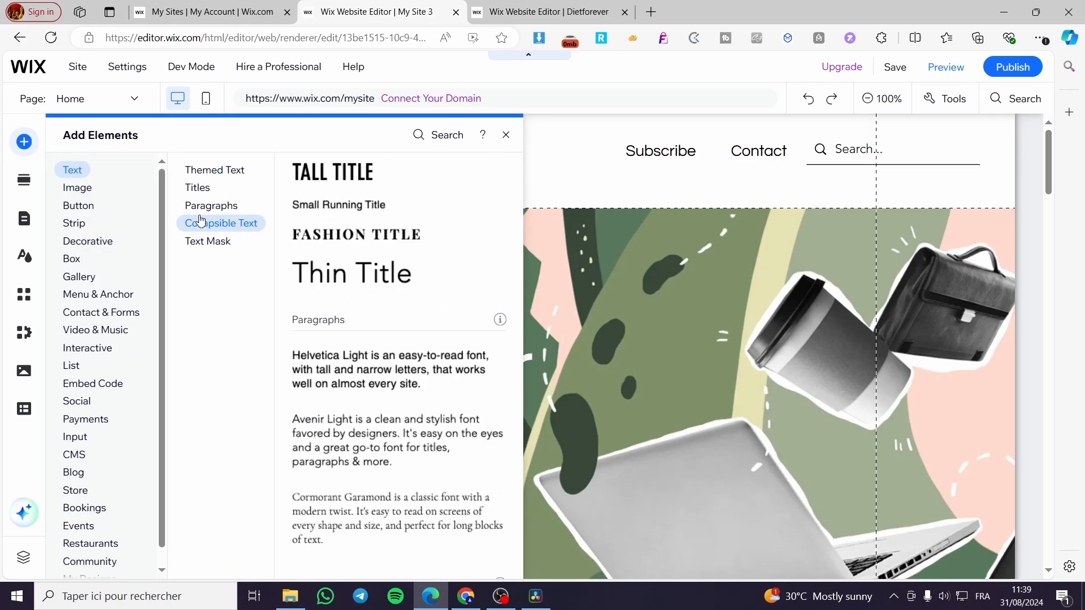
left_click(78, 188)
left_click(95, 329)
left_click(79, 187)
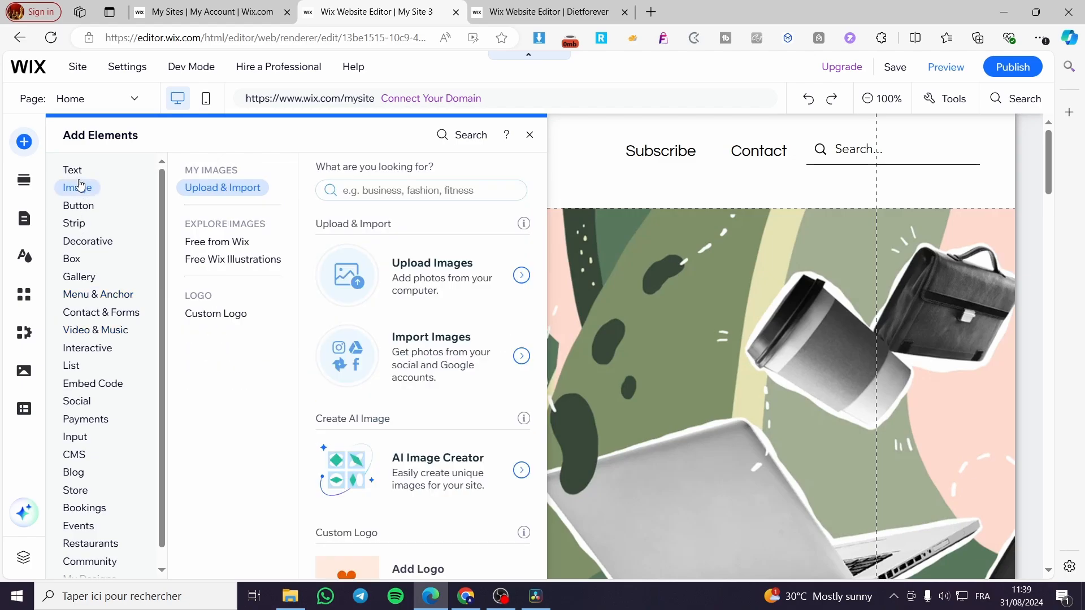
left_click(93, 205)
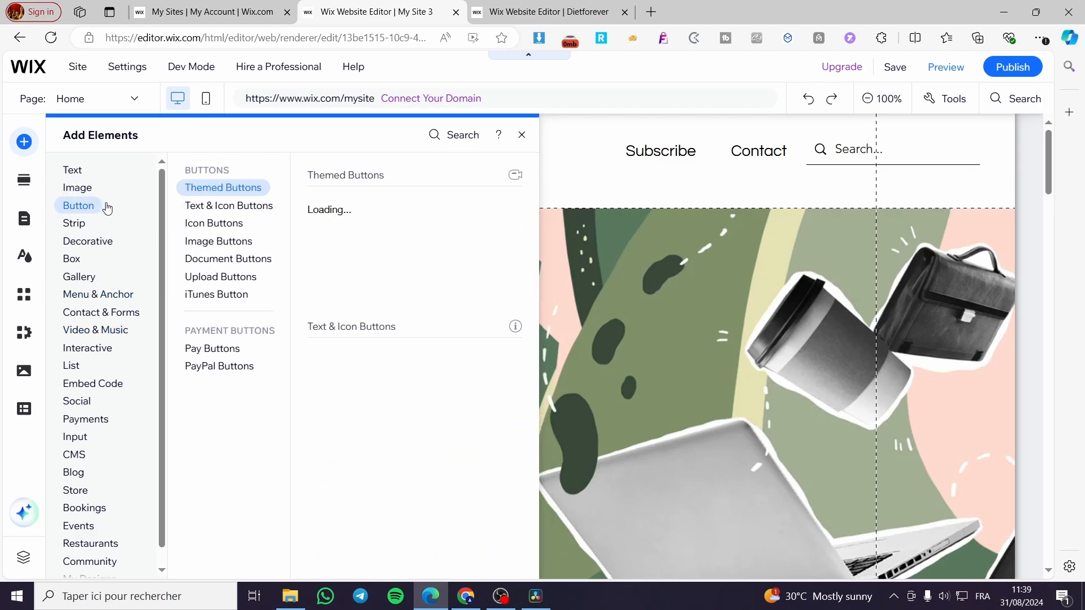
left_click(98, 241)
left_click(95, 330)
left_click(105, 419)
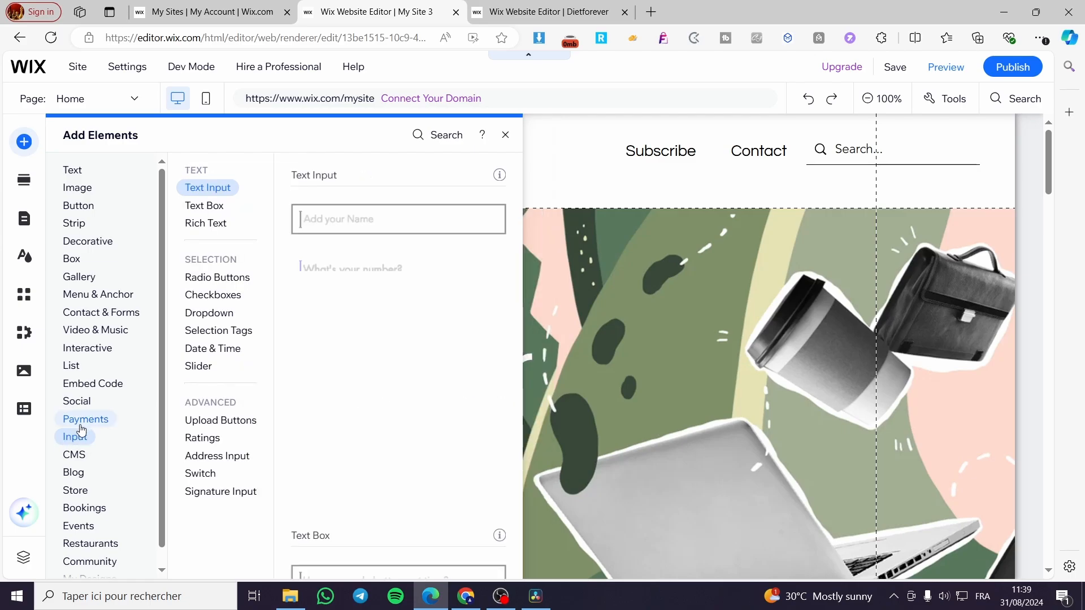
mouse_move(109, 388)
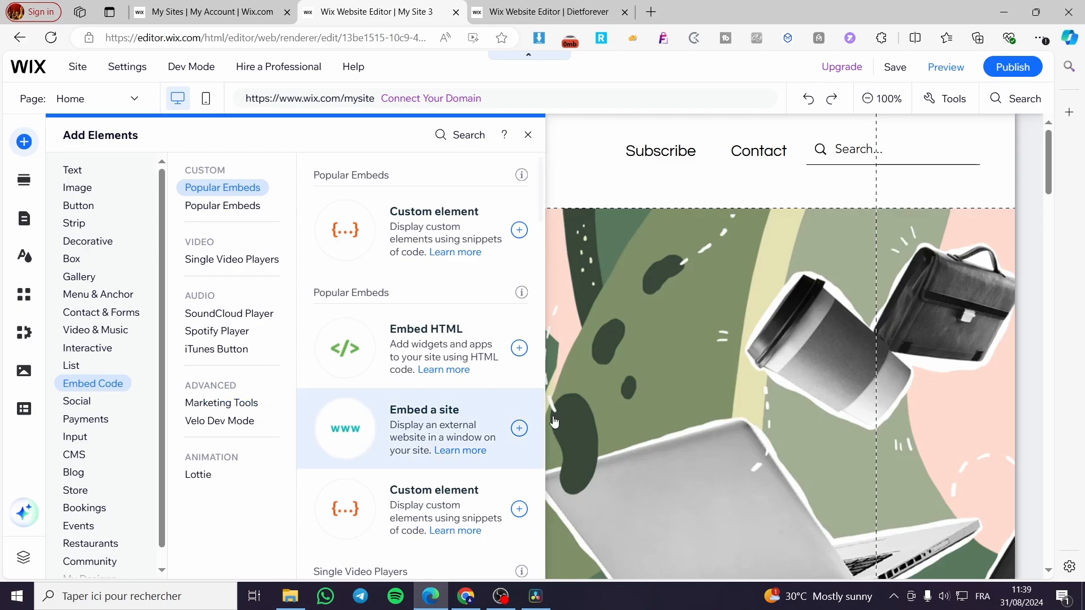
scroll(780, 339, "down", 5)
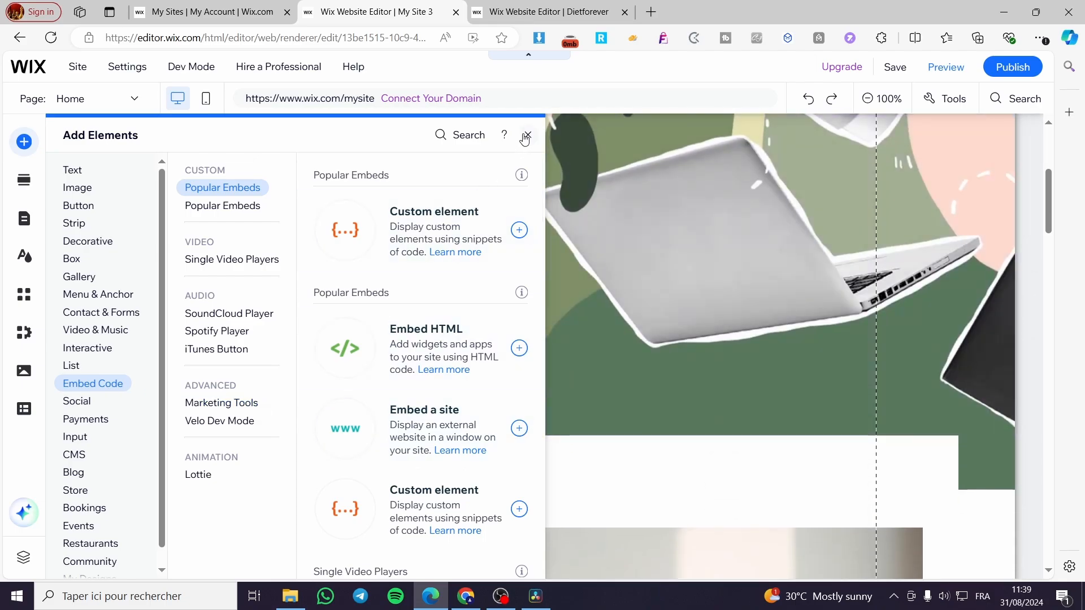
left_click(526, 136)
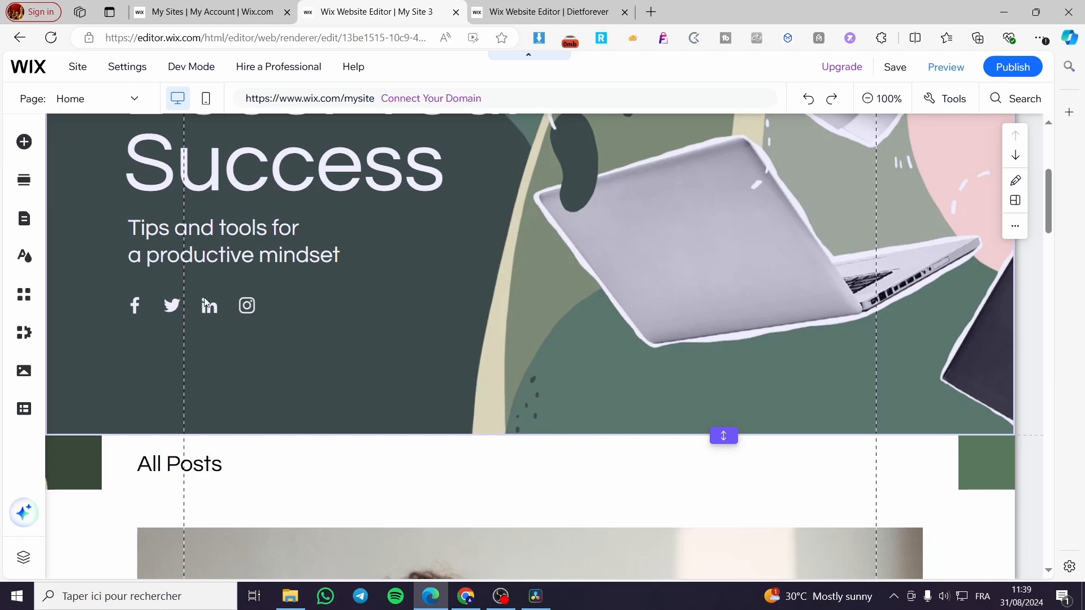
Step: Look over the home page, then select the header's horizontal menu and open its list of site pages
scroll(740, 368, "up", 5)
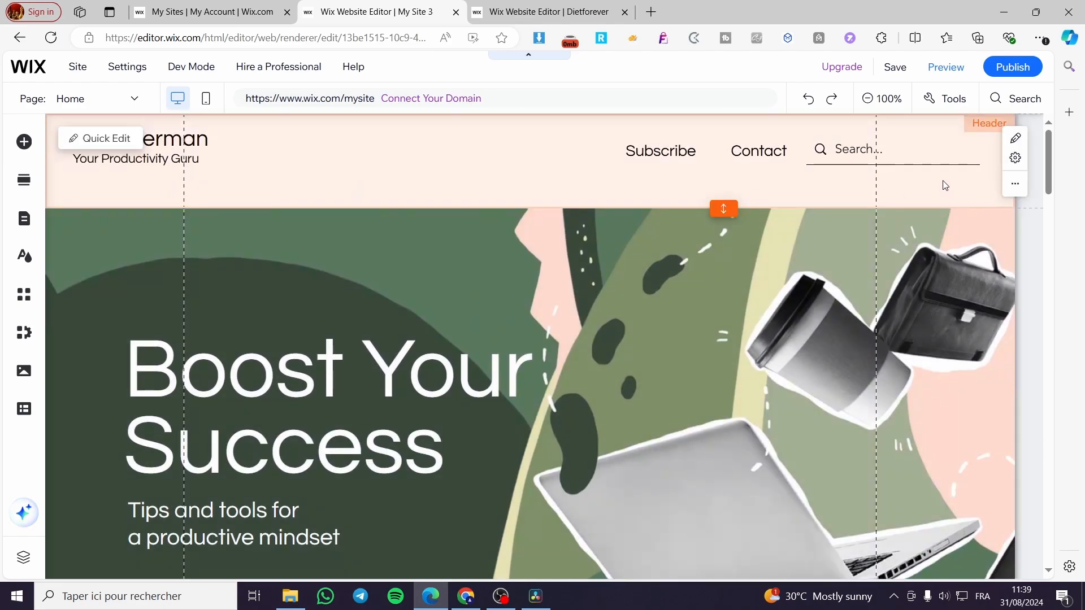
scroll(839, 240, "down", 10)
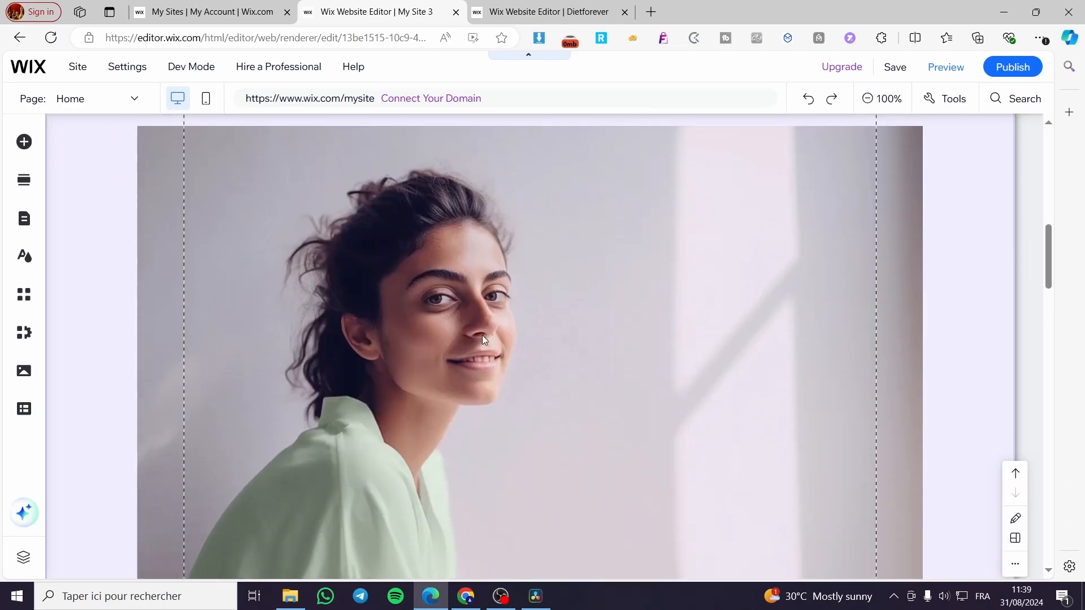
scroll(519, 332, "up", 10)
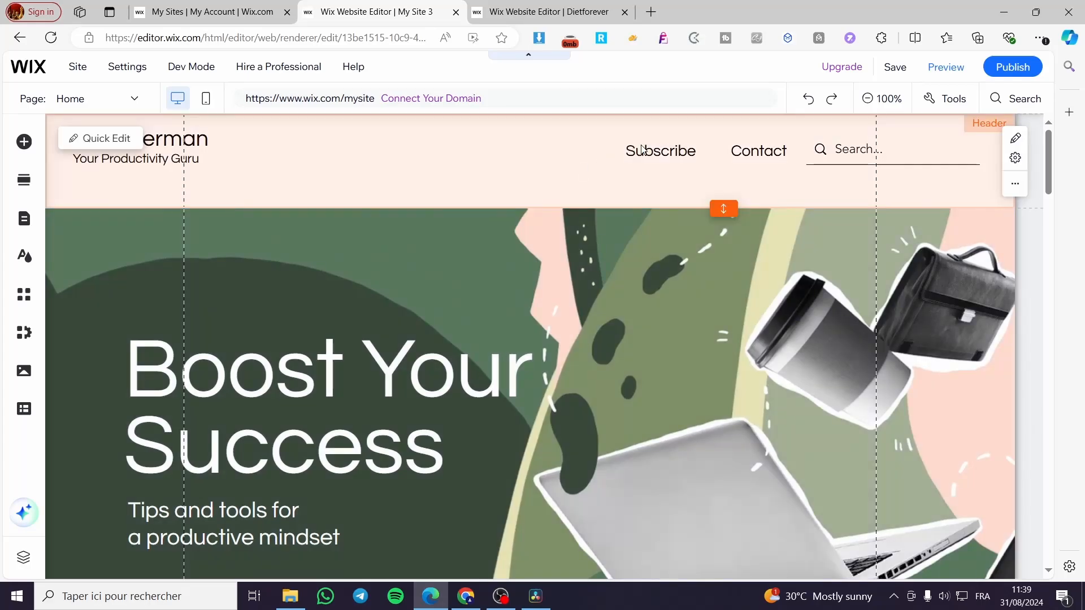
left_click(713, 151)
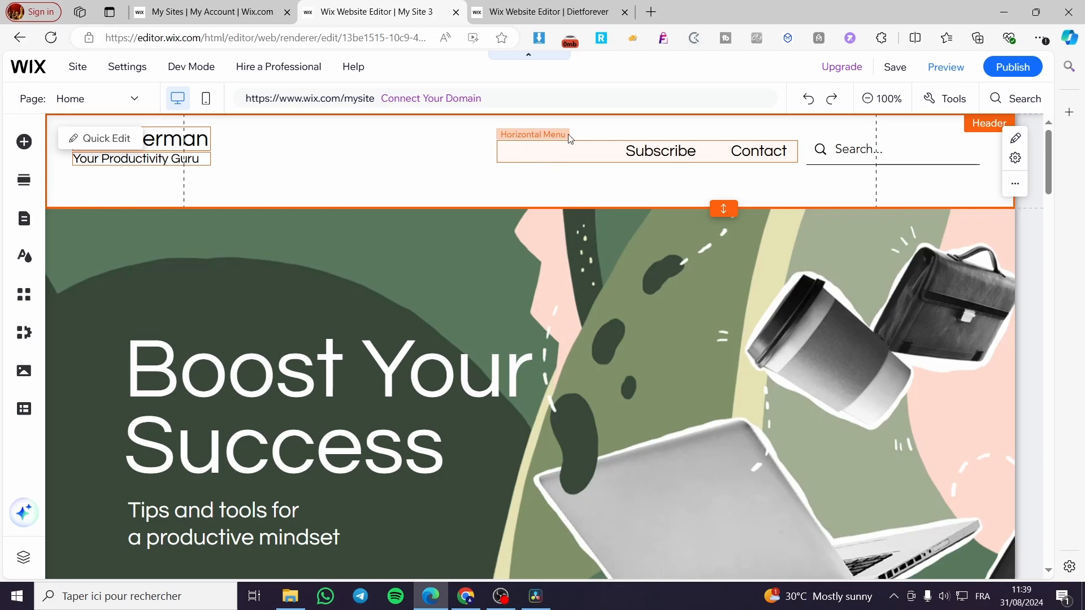
left_click(598, 152)
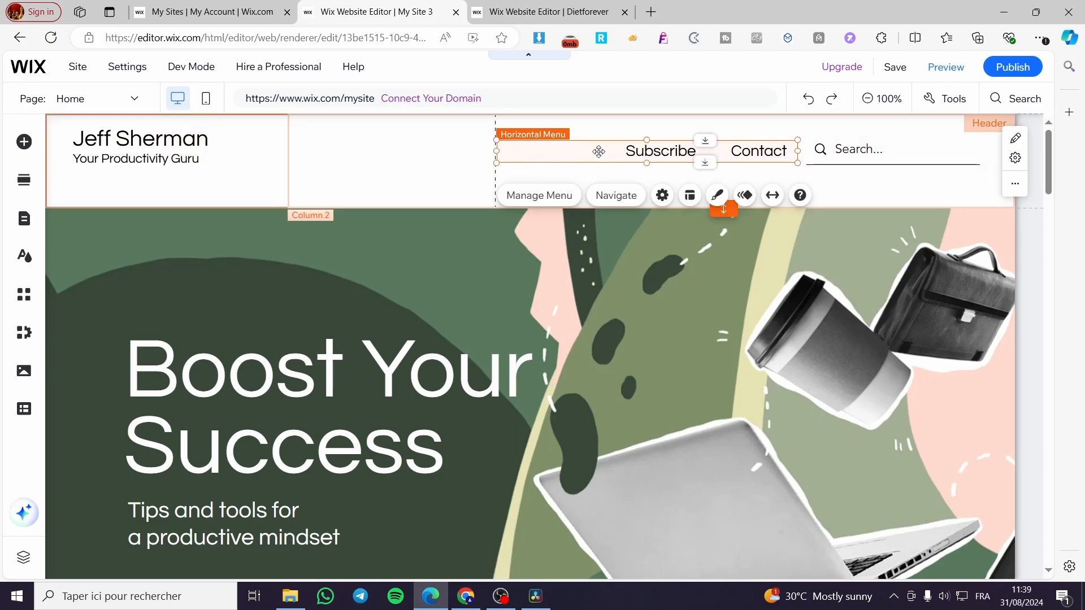
left_click(530, 197)
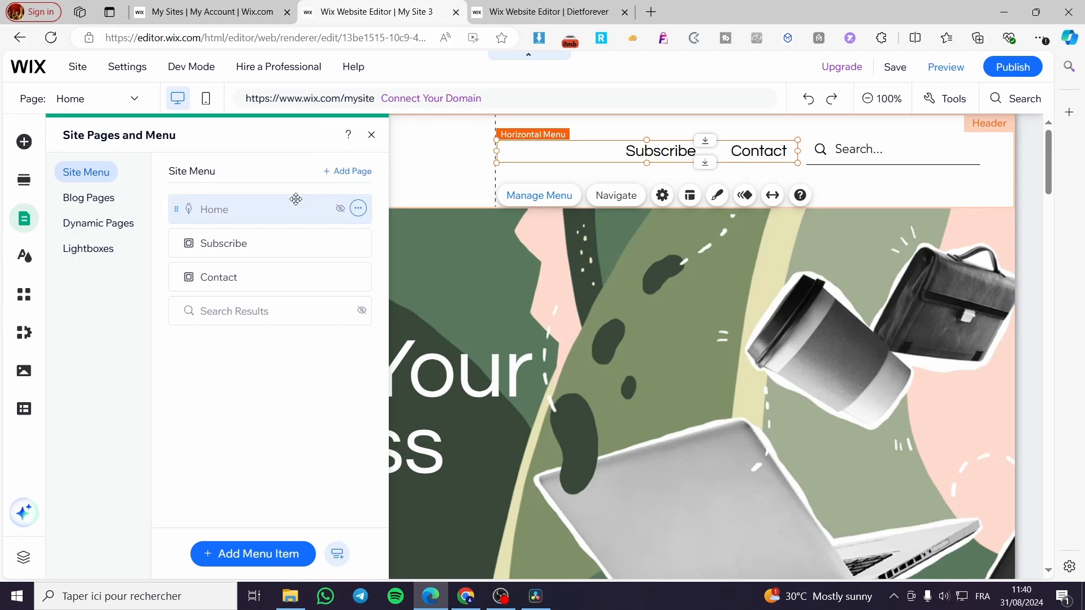
Step: Check the Home page's options in the site menu, view the Search Results page and return to Home
left_click(340, 210)
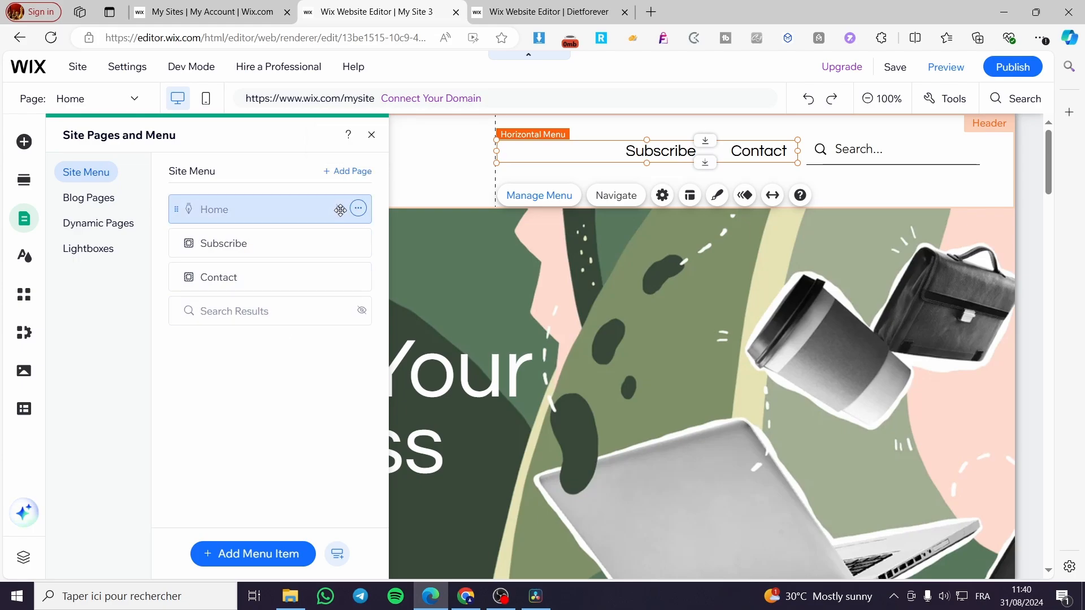
left_click(358, 209)
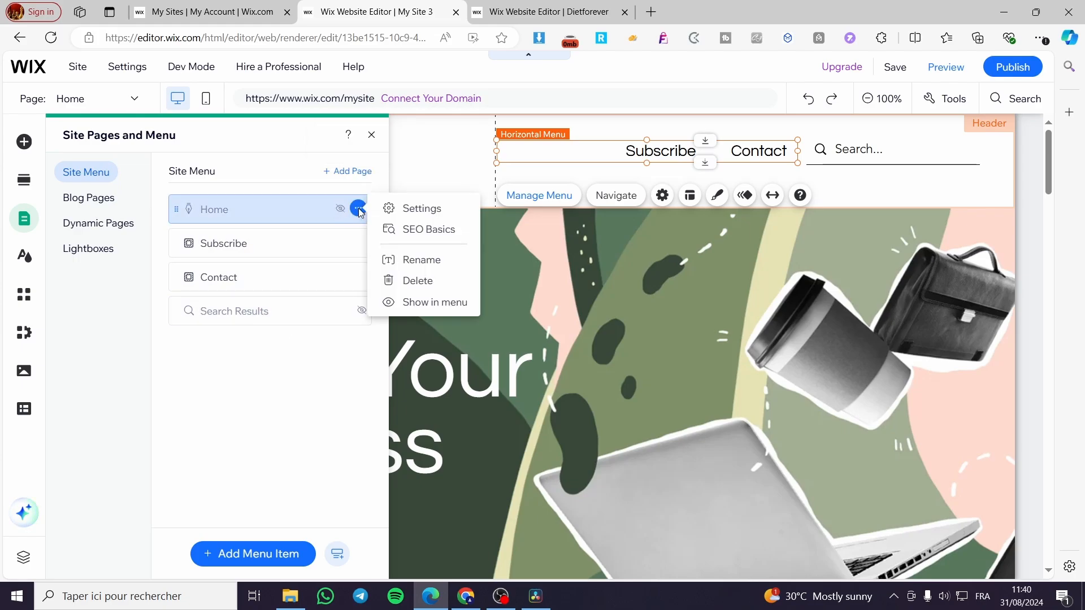
left_click(335, 211)
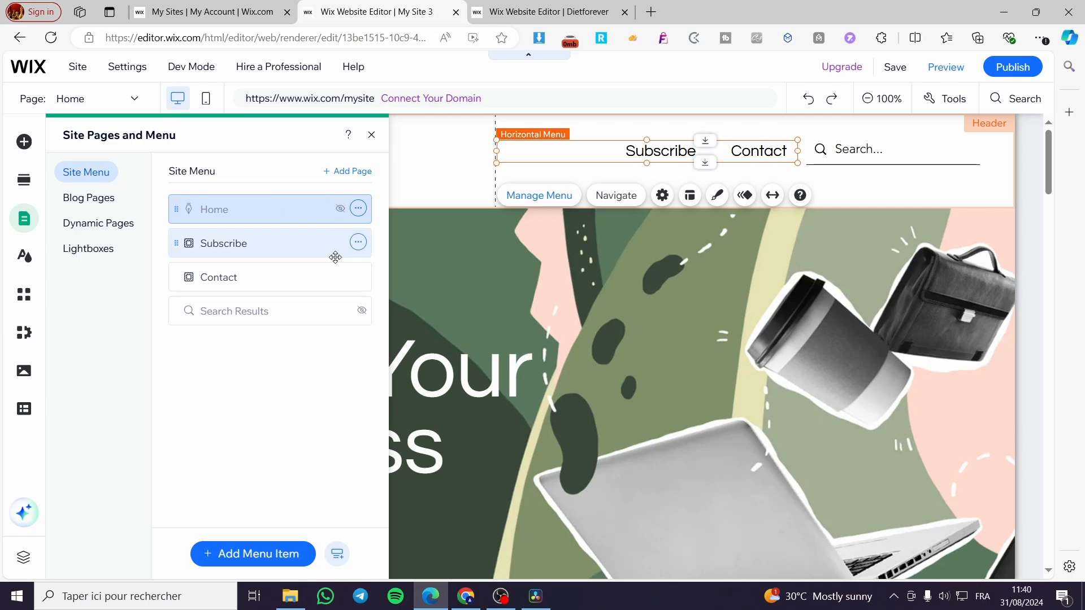
left_click(343, 315)
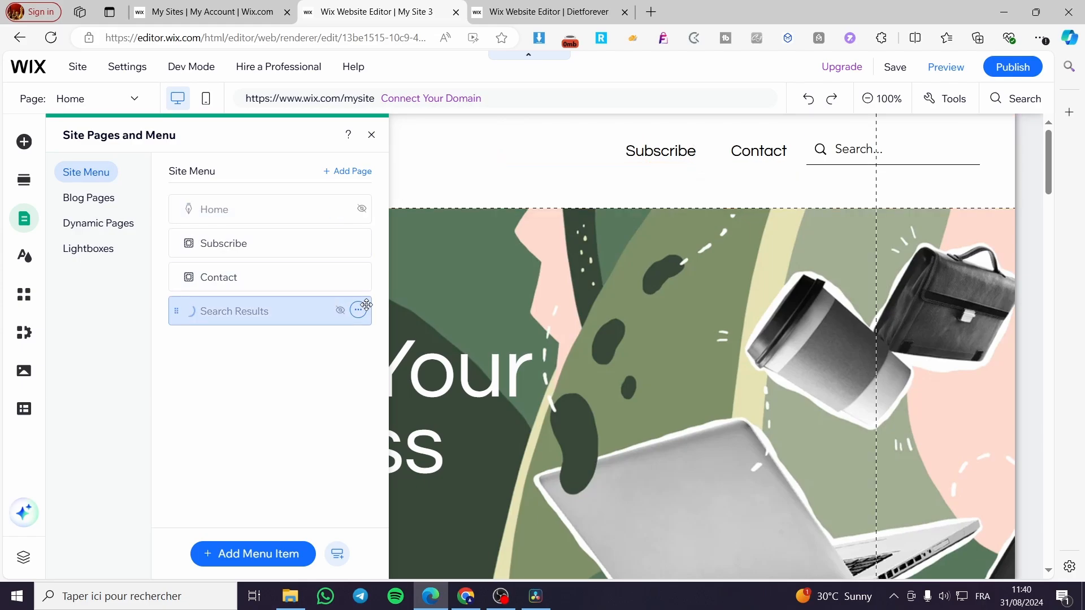
left_click(358, 208)
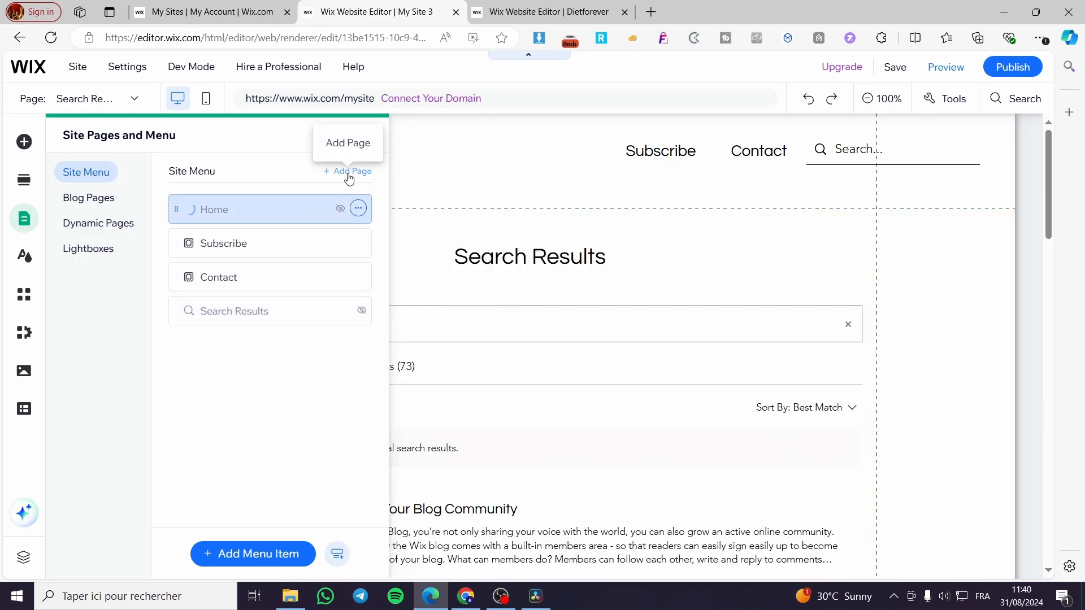
Step: Check the Blog category for adding a new page and go to the site's existing blog pages
left_click(349, 172)
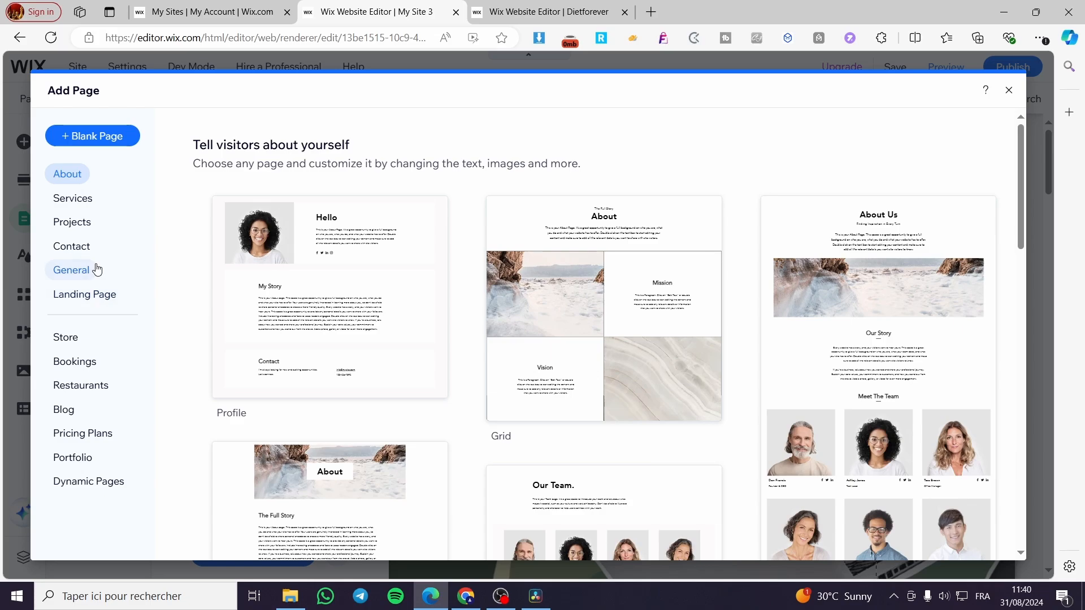
left_click(75, 412)
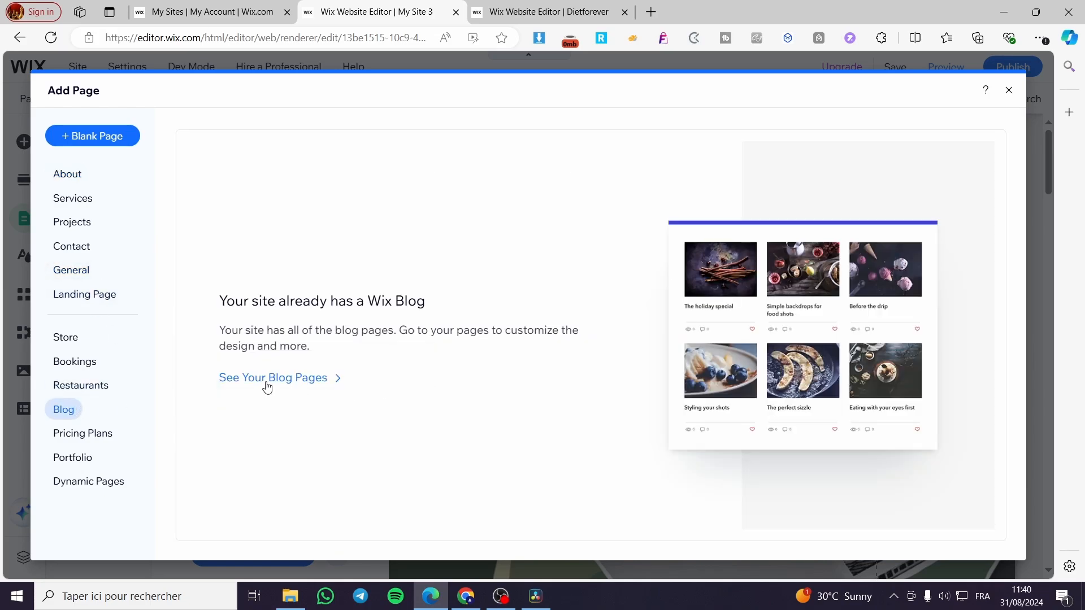
left_click(273, 378)
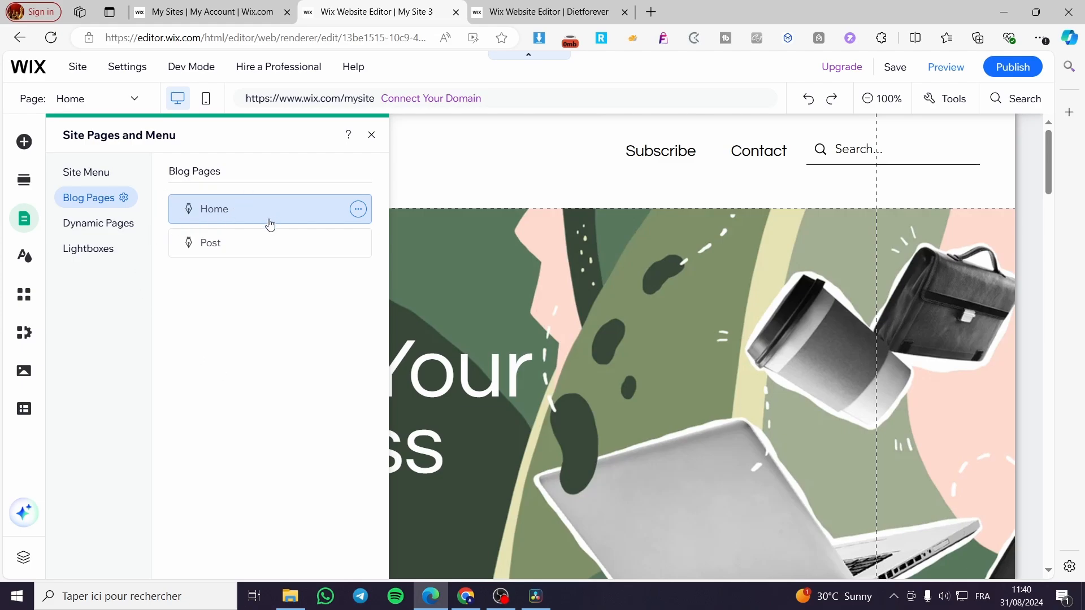
Step: Open the blog's Post page and review its content from start to end
left_click(259, 247)
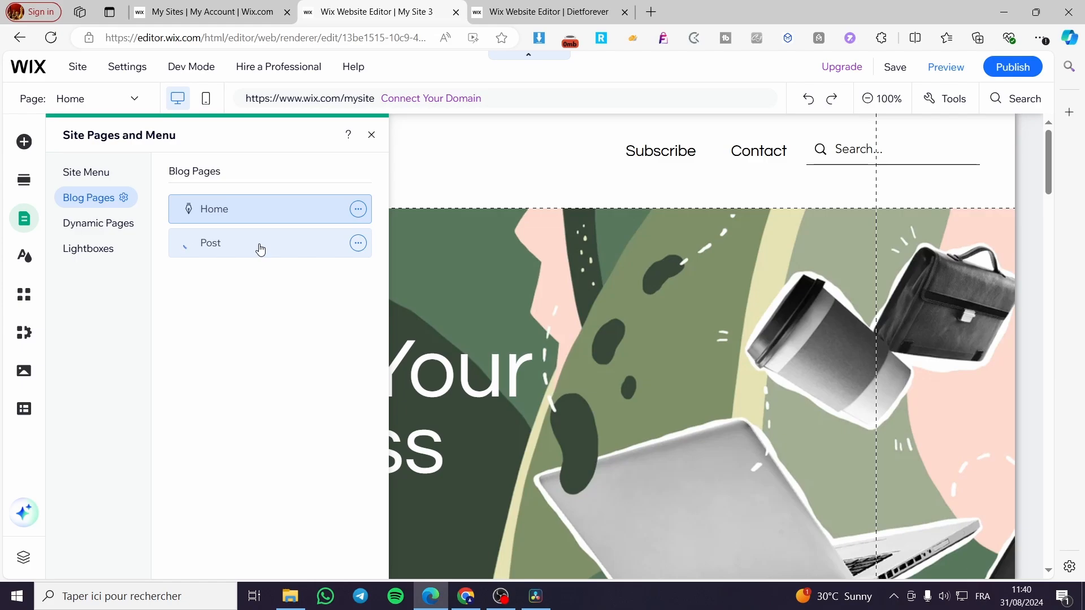
scroll(734, 351, "down", 5)
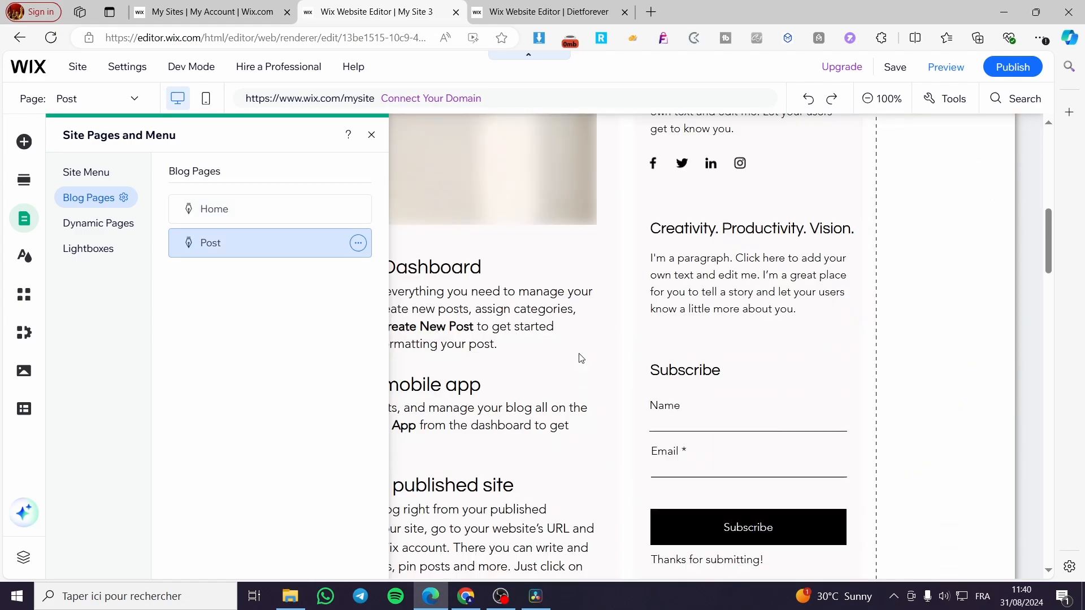
scroll(581, 358, "down", 5)
scroll(580, 355, "up", 12)
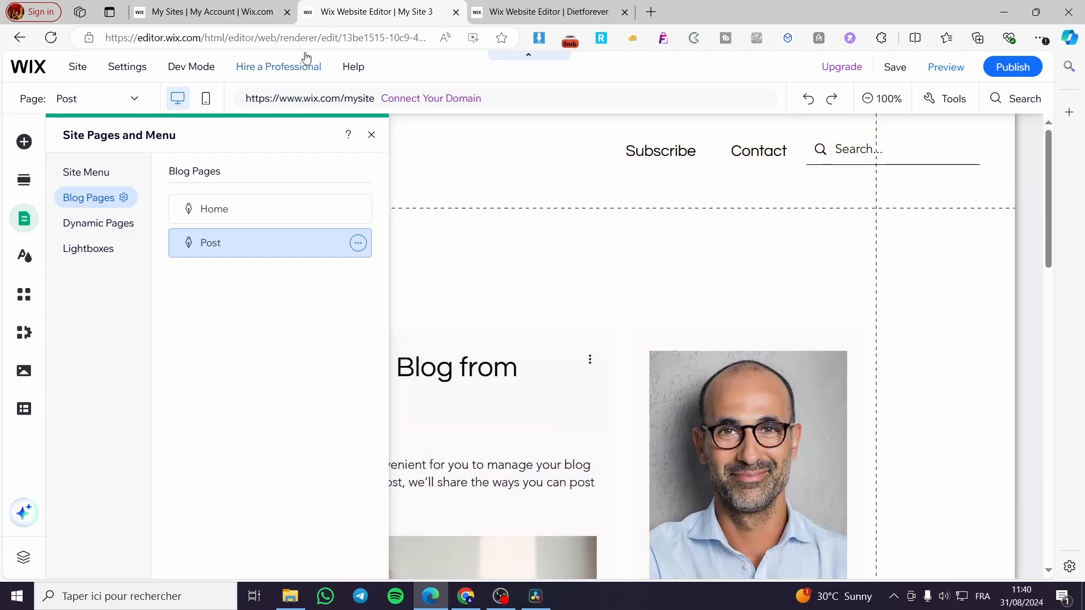
Step: Try to open the site dashboard from the editor
left_click(217, 7)
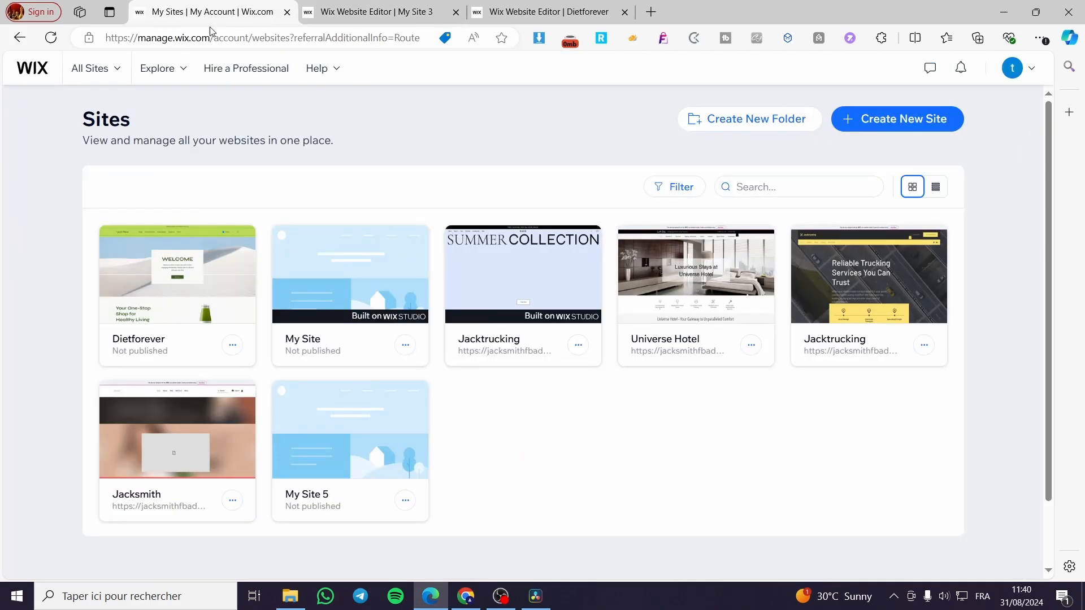
left_click(345, 8)
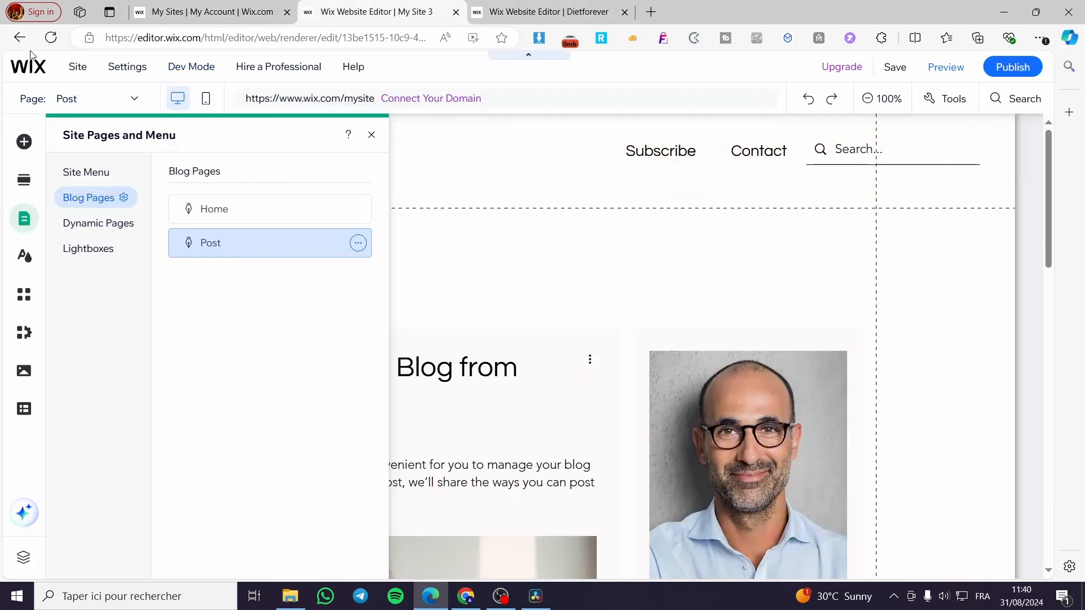
mouse_move(44, 67)
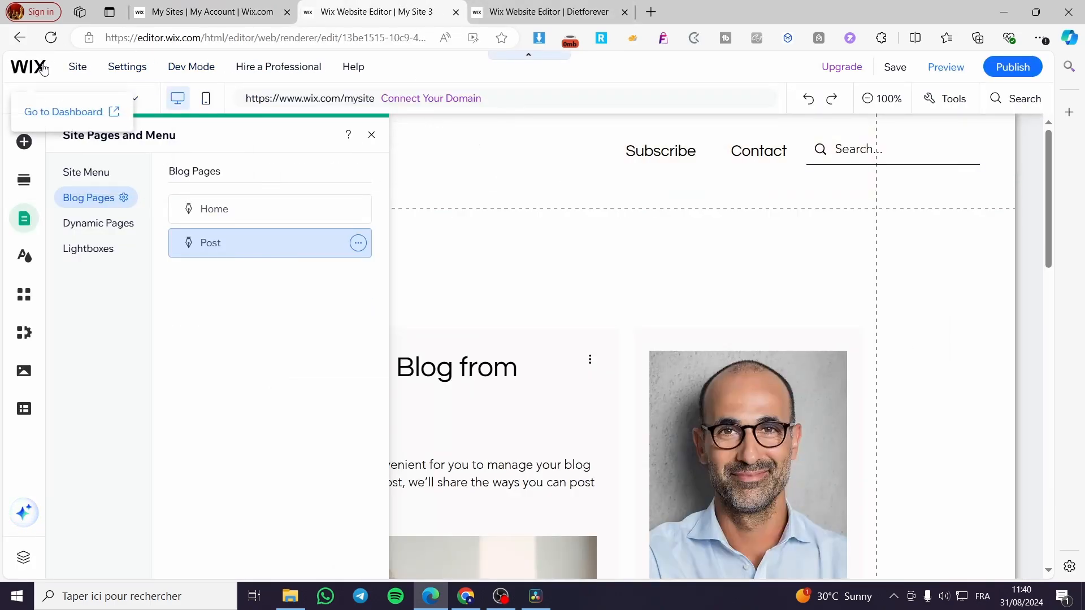
left_click(63, 113)
left_click(725, 245)
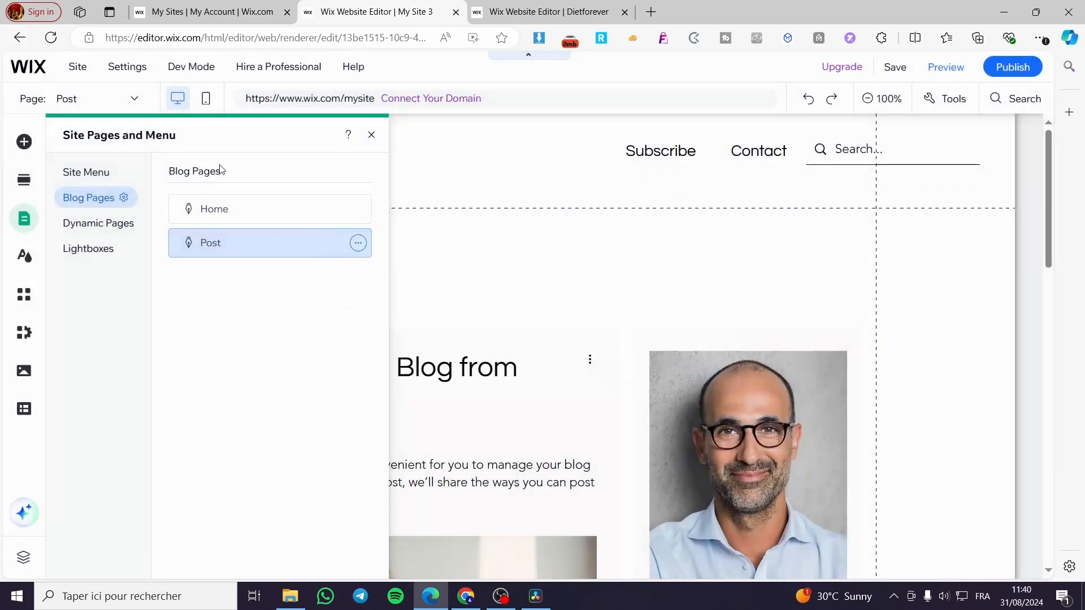
mouse_move(27, 68)
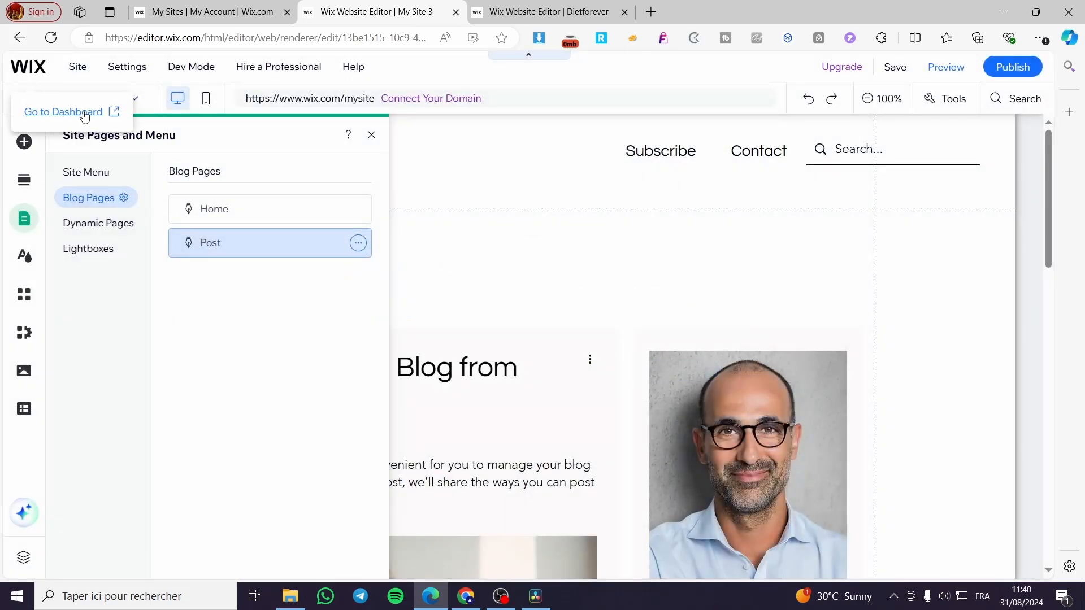
Step: Close the Dietforever editor tab and the blog pages list, keeping the new site's Post page open
left_click(510, 5)
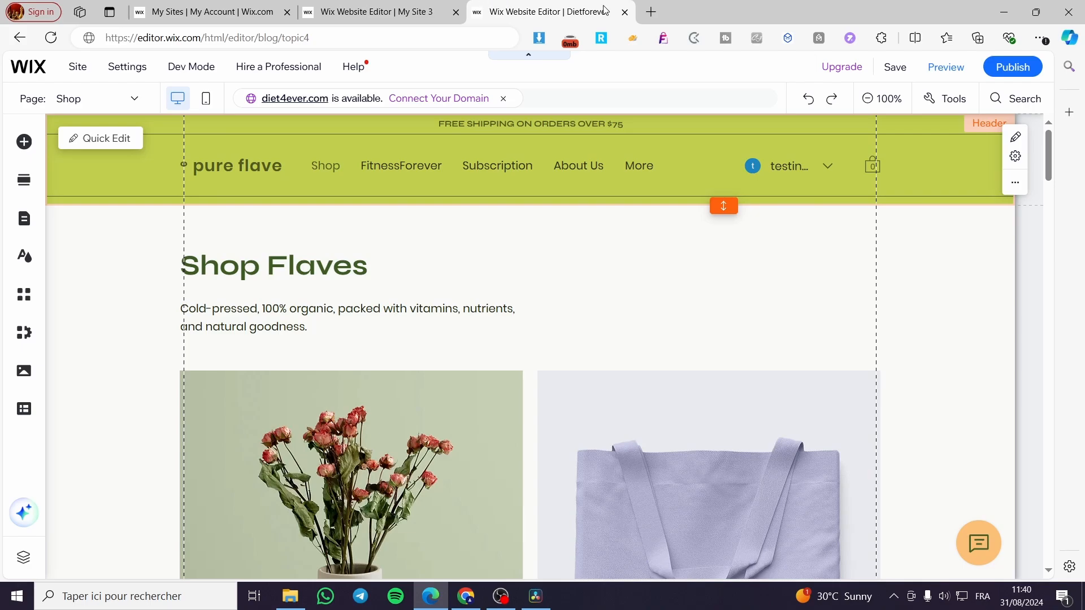
left_click(623, 12)
mouse_move(35, 77)
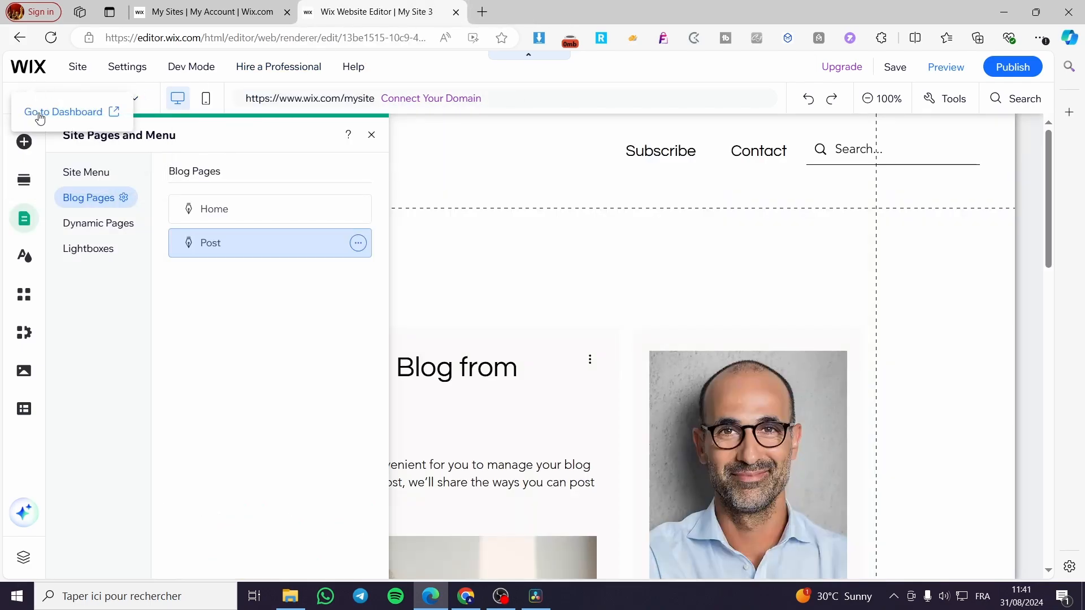
left_click(371, 135)
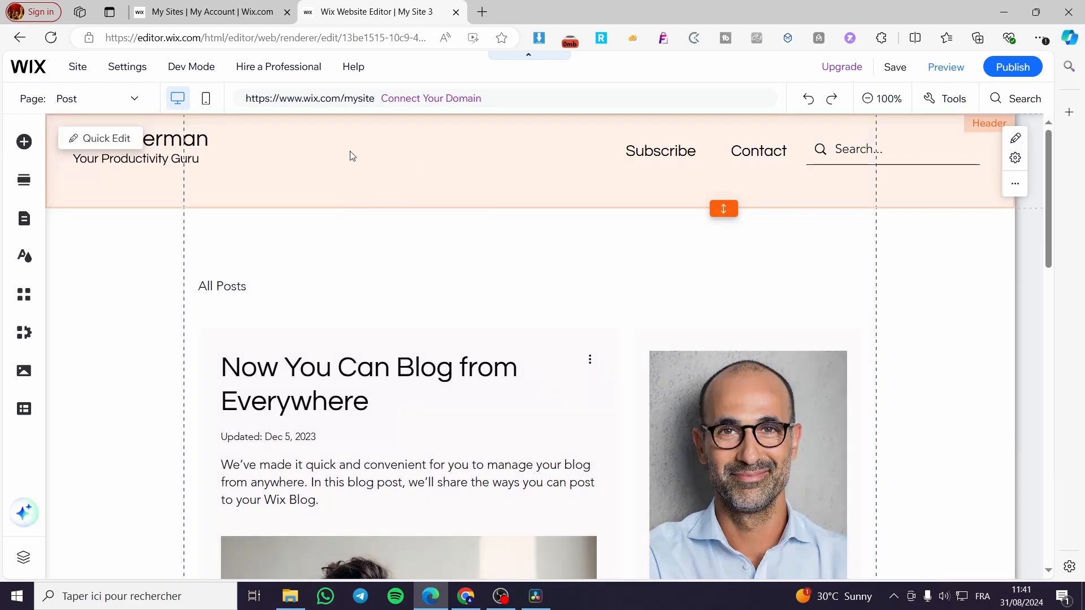
Step: Open post management from the blog post on the Post page and start a new post, dismissing the AI tools tip
scroll(352, 156, "down", 9)
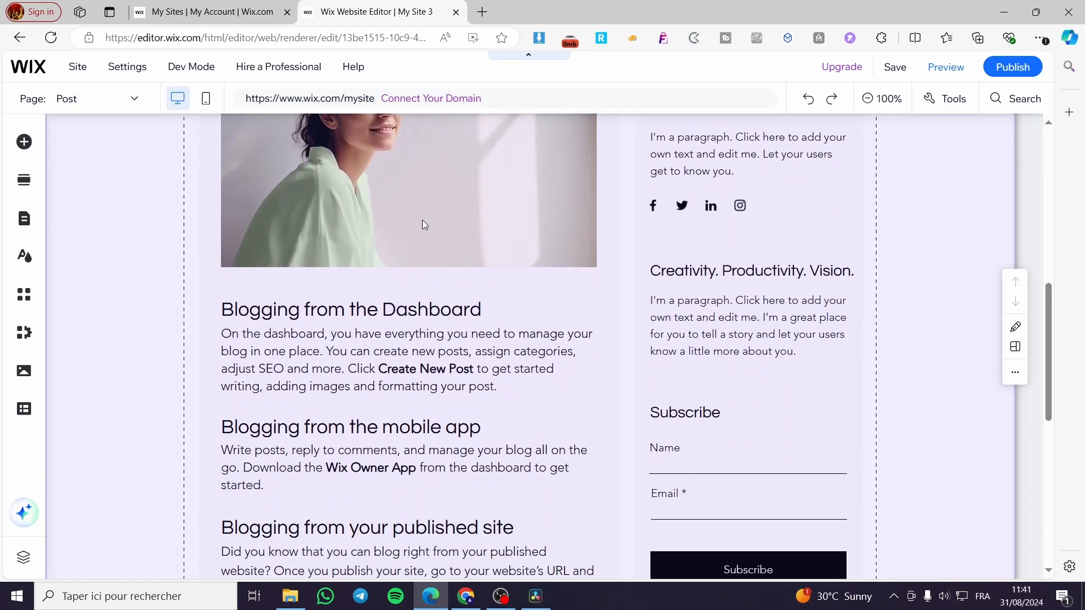
scroll(423, 224, "up", 8)
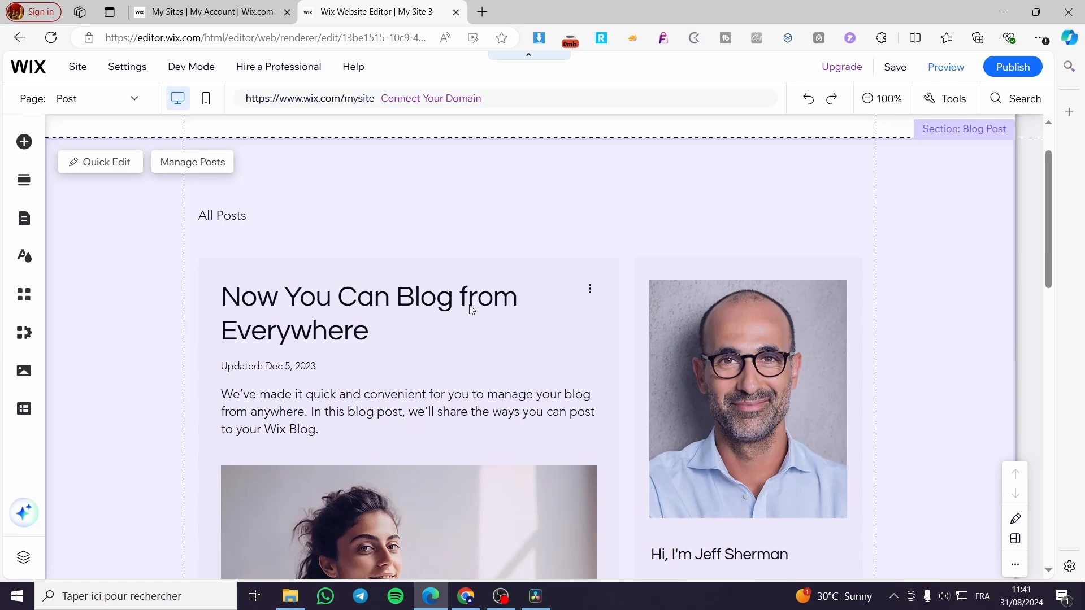
scroll(472, 309, "down", 8)
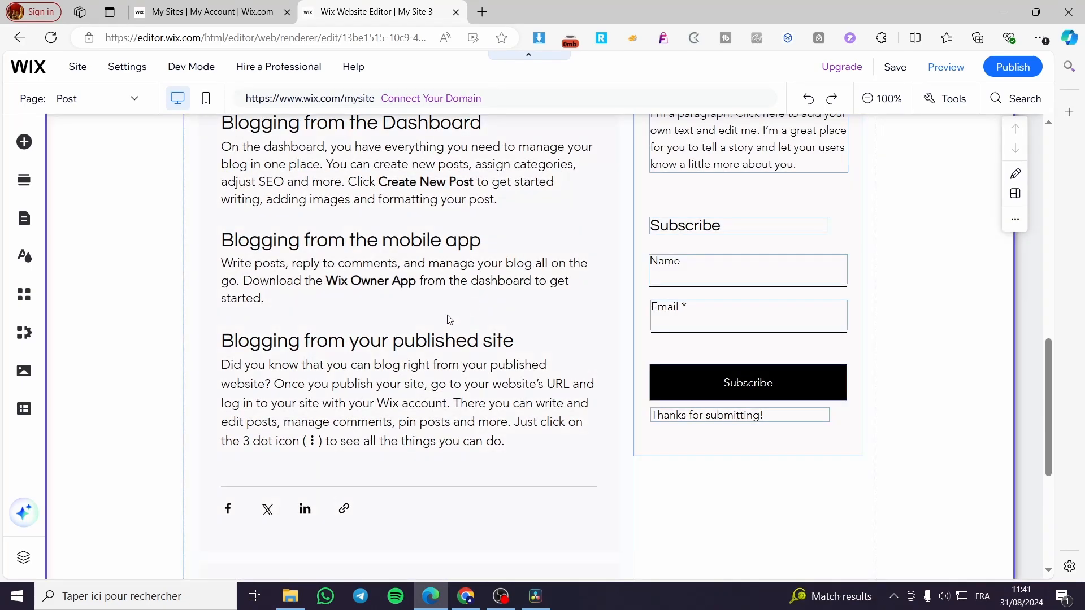
left_click(446, 318)
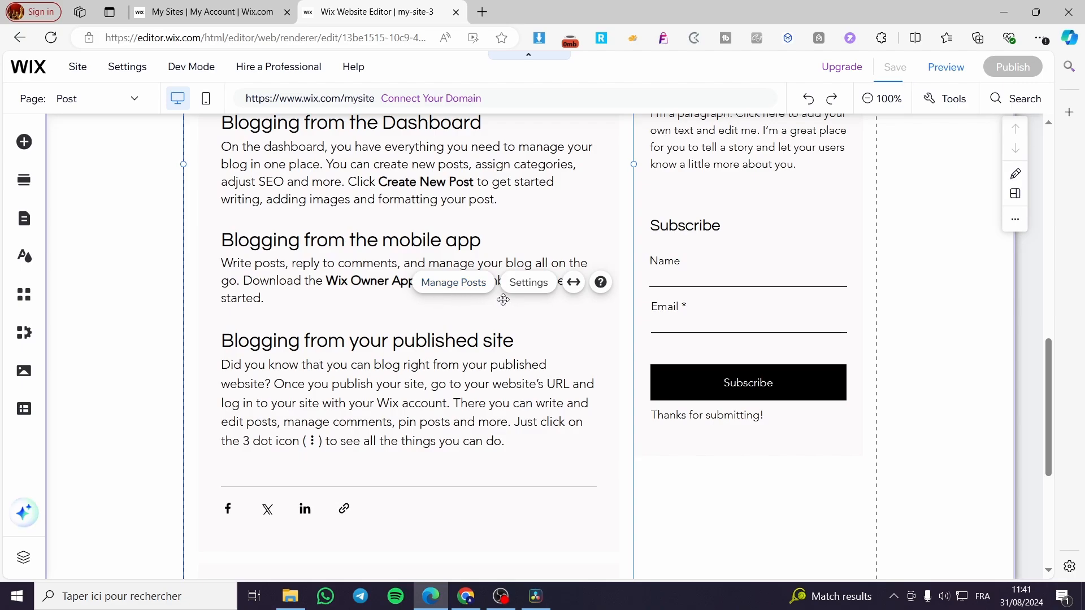
left_click(460, 287)
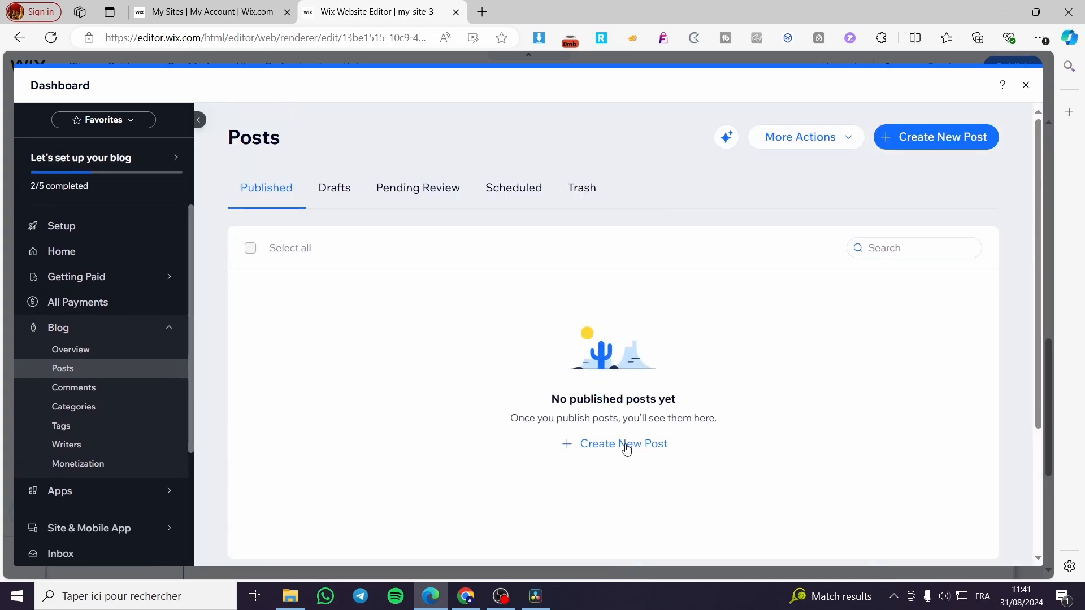
left_click(626, 447)
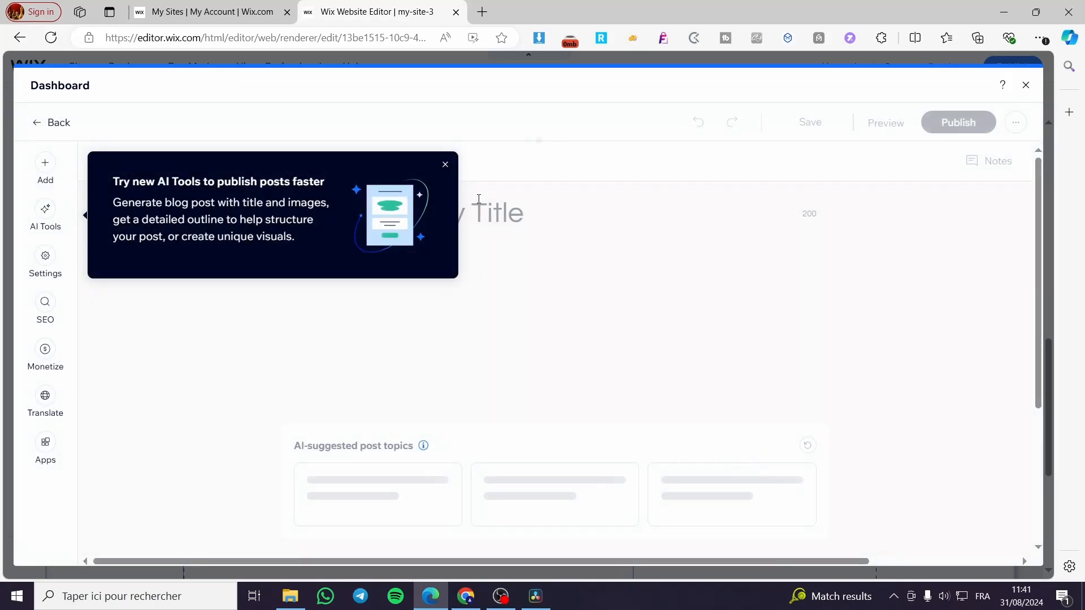
left_click(445, 164)
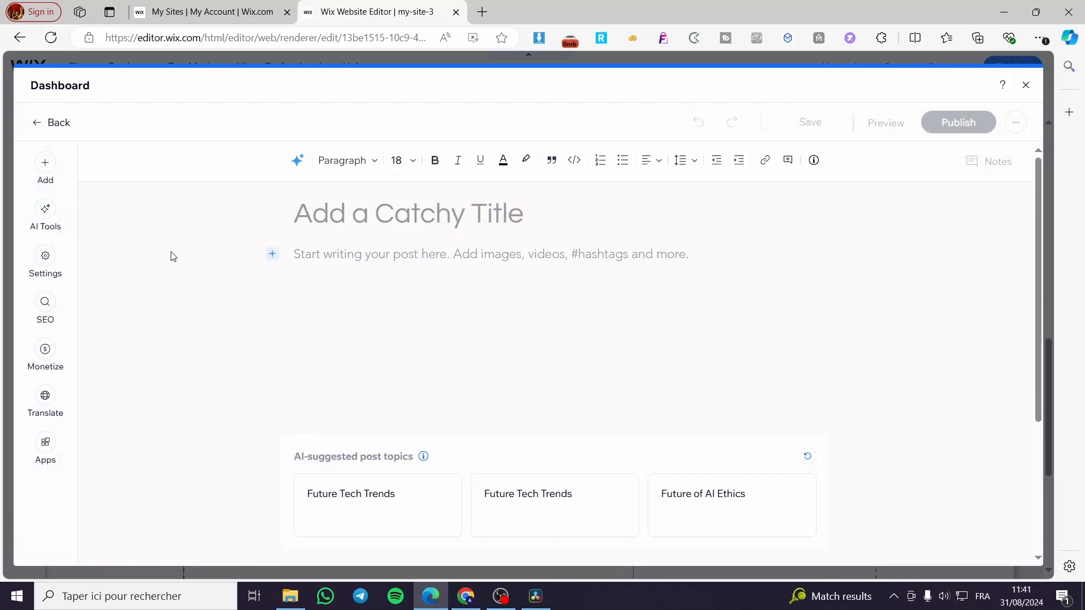
Step: Review the new post's addable media, elements and SEO settings, and close the dashboard to return to the start of the Post page
left_click(36, 178)
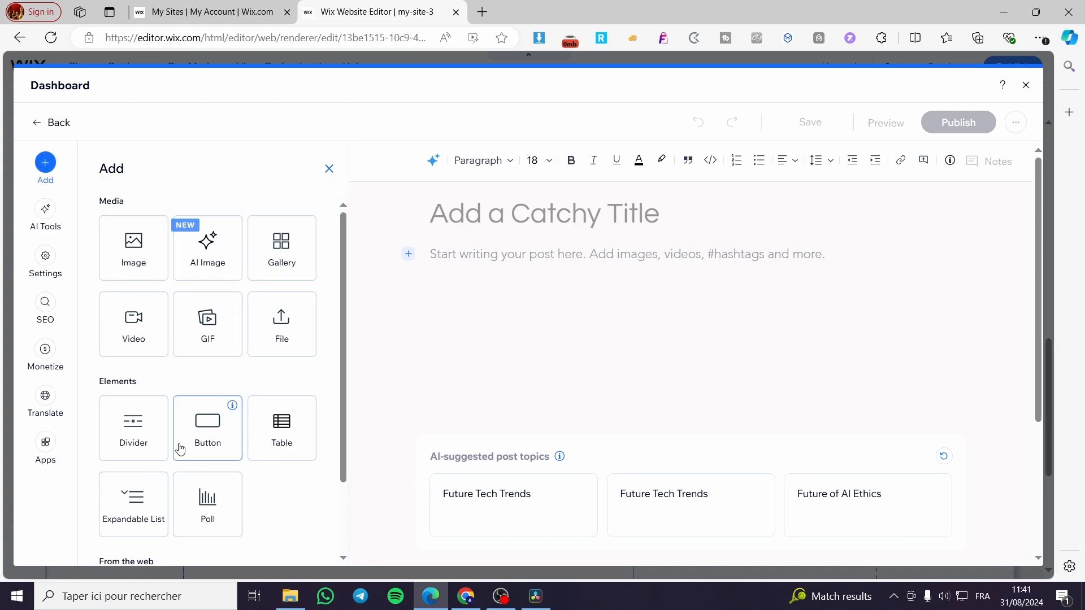
scroll(182, 445, "down", 2)
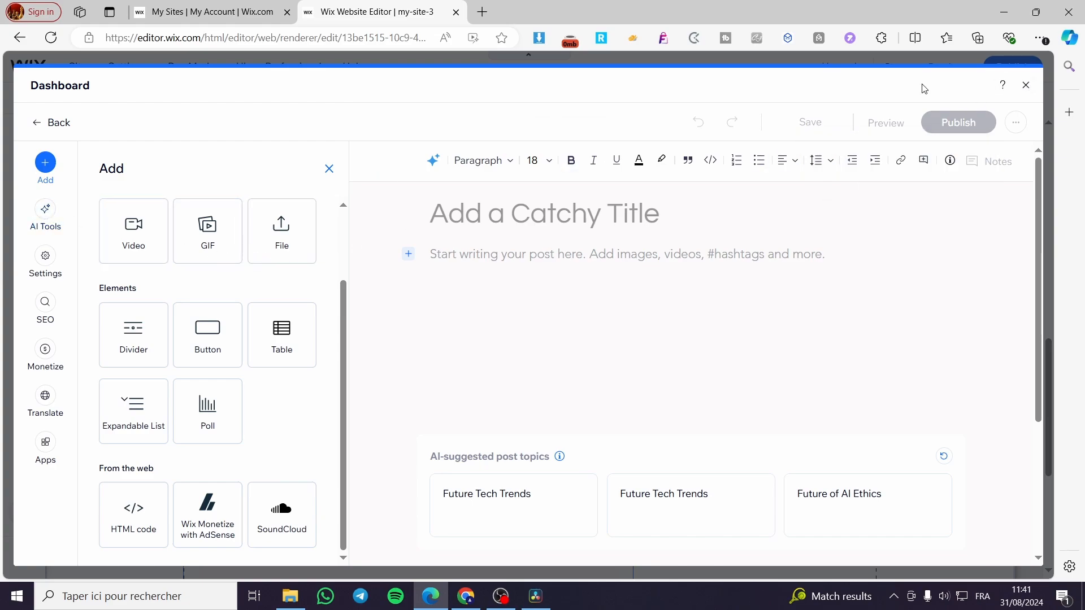
left_click(48, 308)
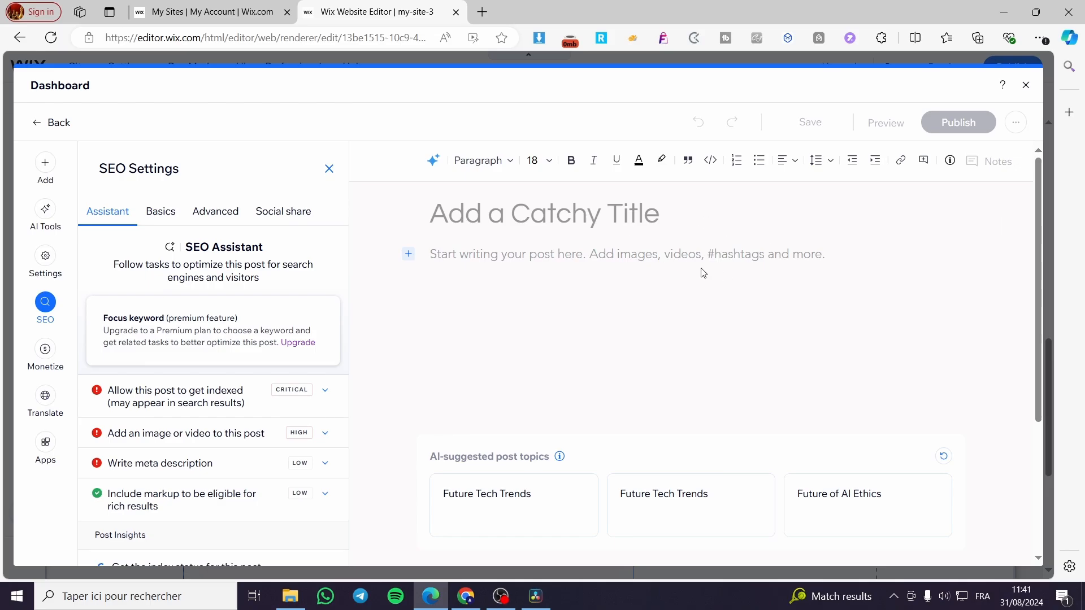
left_click(582, 215)
left_click(562, 256)
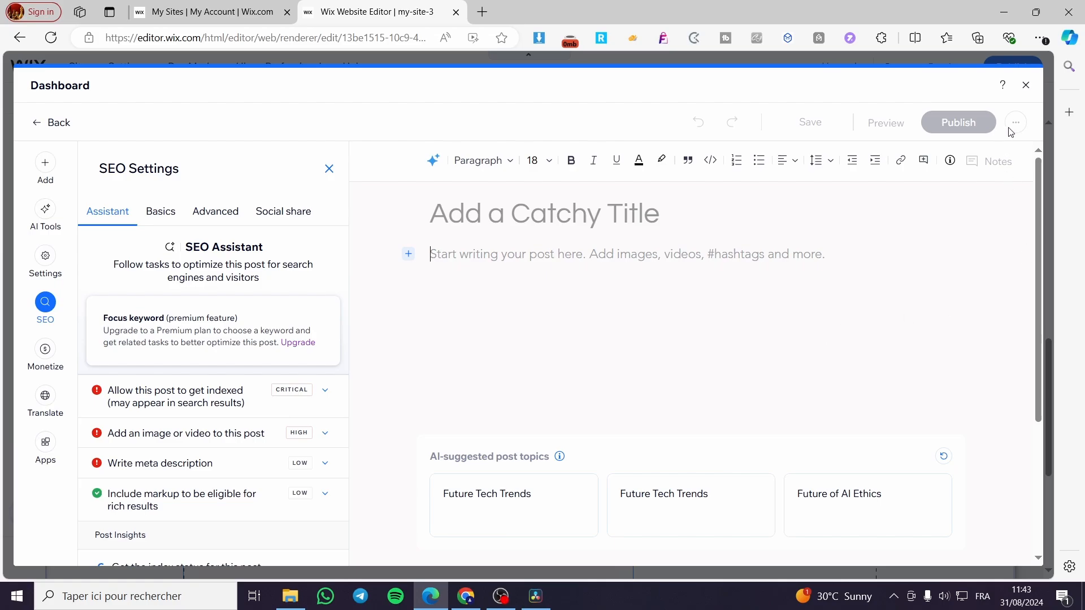
left_click(1026, 85)
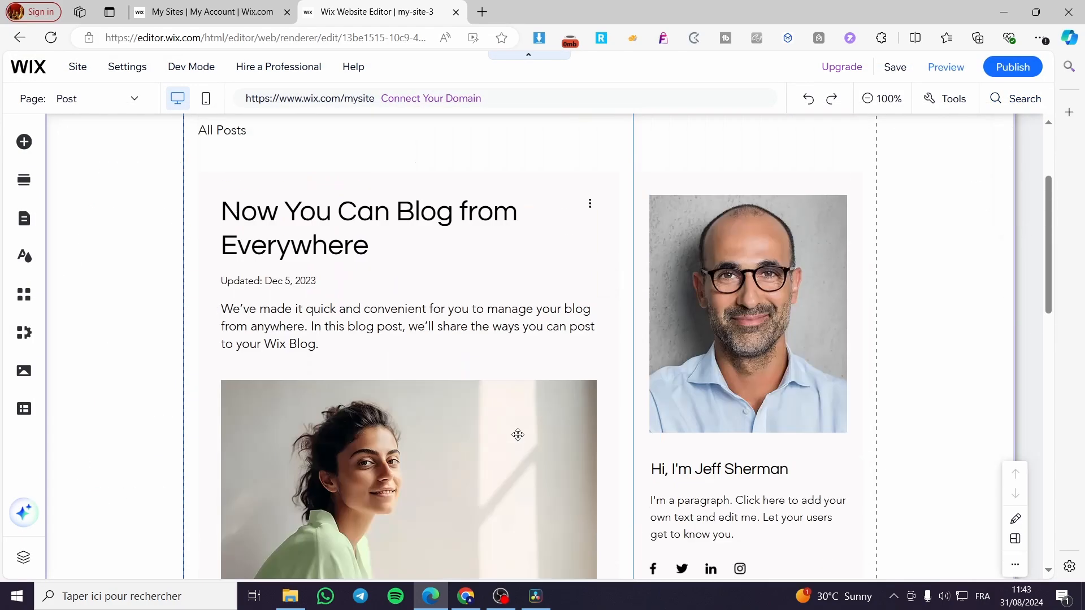
scroll(489, 419, "up", 3)
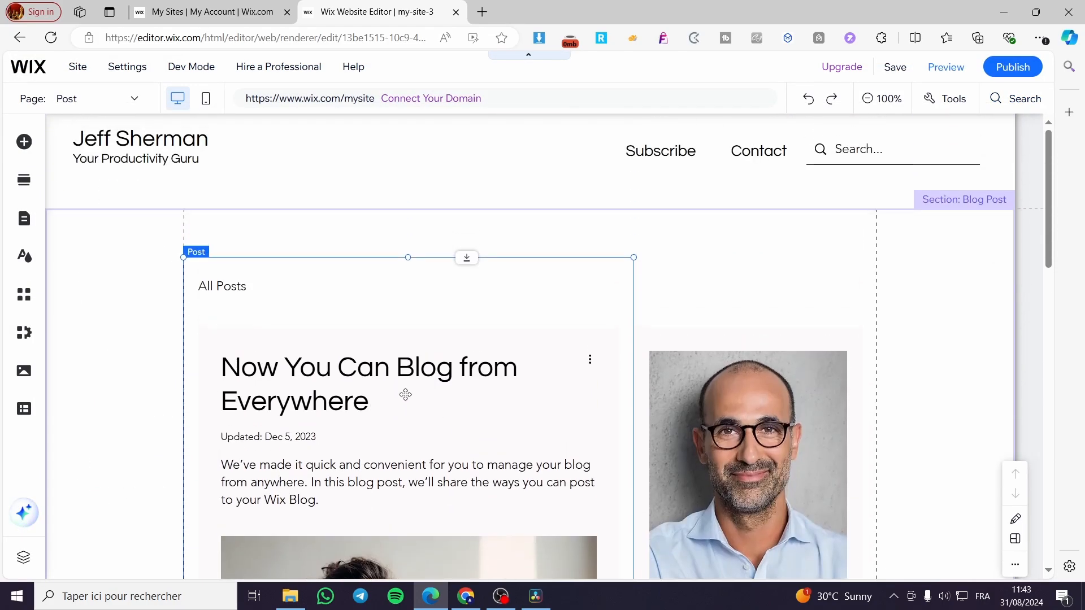